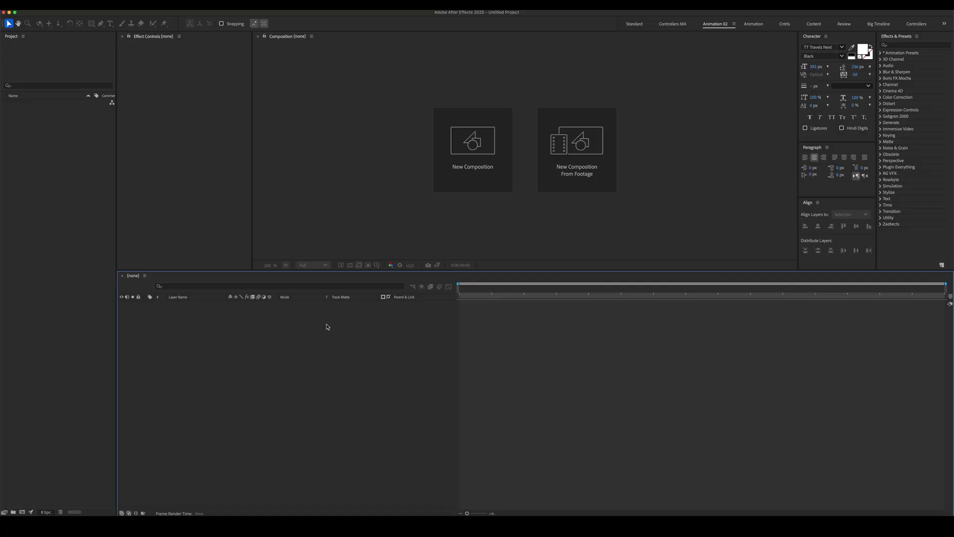
Step: Open Composition Settings for a new composition with Ctrl+N
{"action": "key", "text": "ctrl+n"}
{"action": "type", "text": "Voxel Text"}
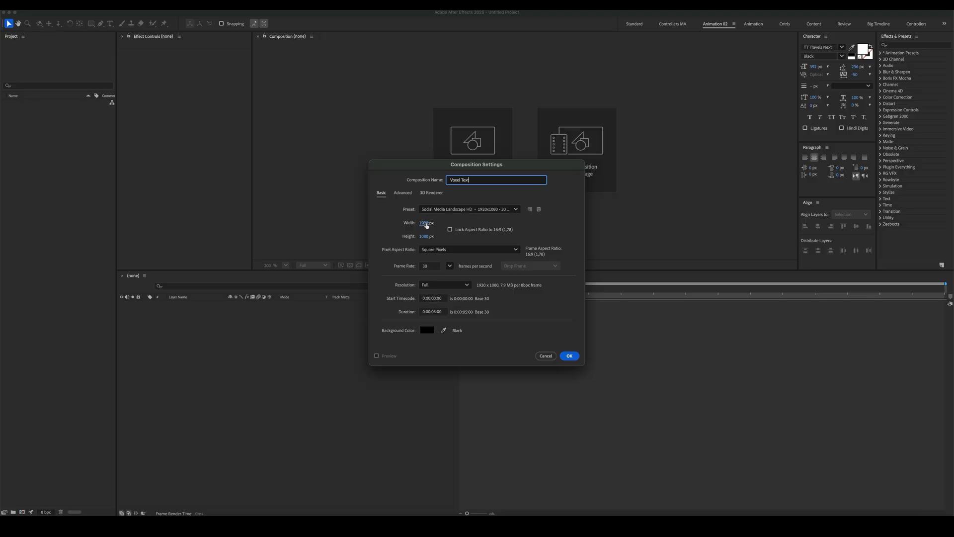
Step: Confirm the 1920×1080, 30 fps 'Voxel Text' composition with a black background
{"action": "left_click", "coordinate": [569, 356]}
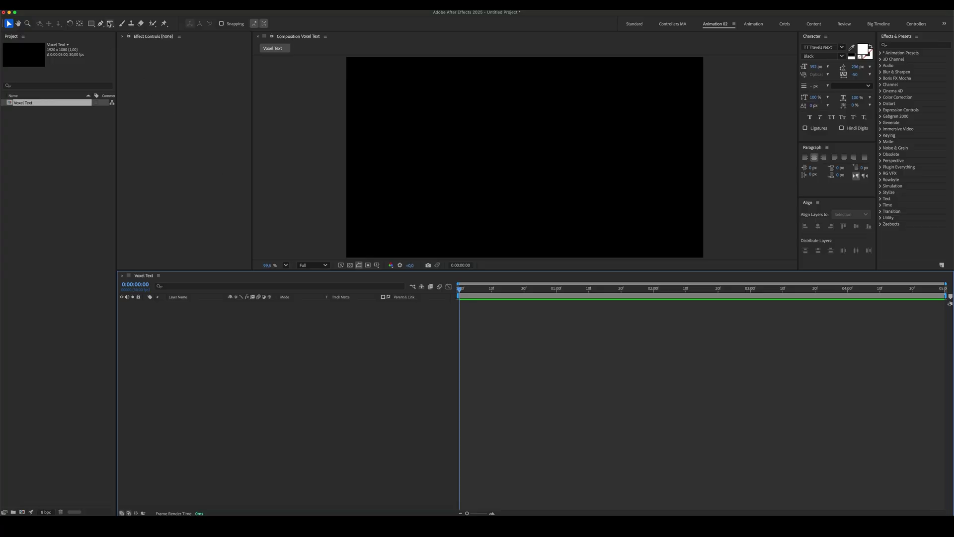
Step: Add the two-line white 'voxel text' title layer
{"action": "left_click", "coordinate": [109, 23]}
{"action": "left_click", "coordinate": [444, 140]}
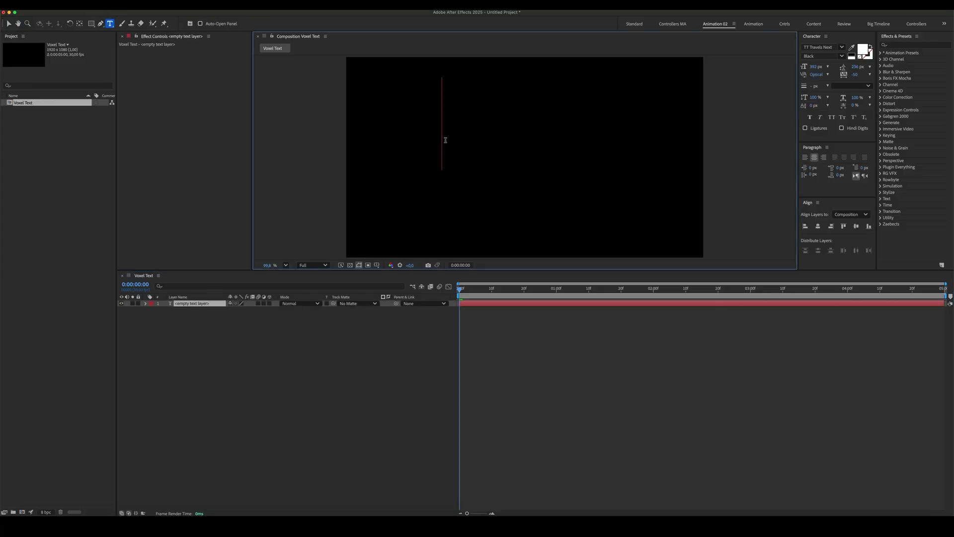
{"action": "type", "text": "VOx"}
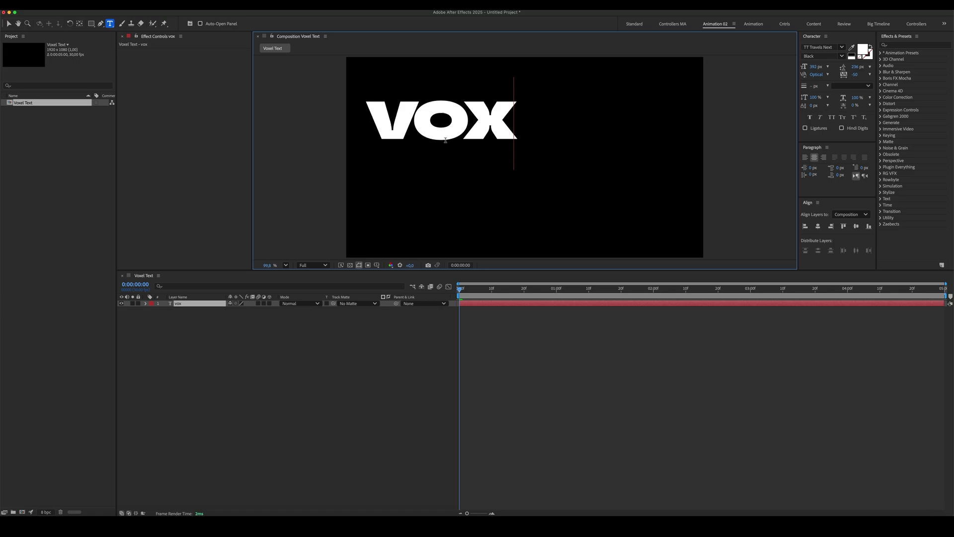
{"action": "type", "text": "elte"}
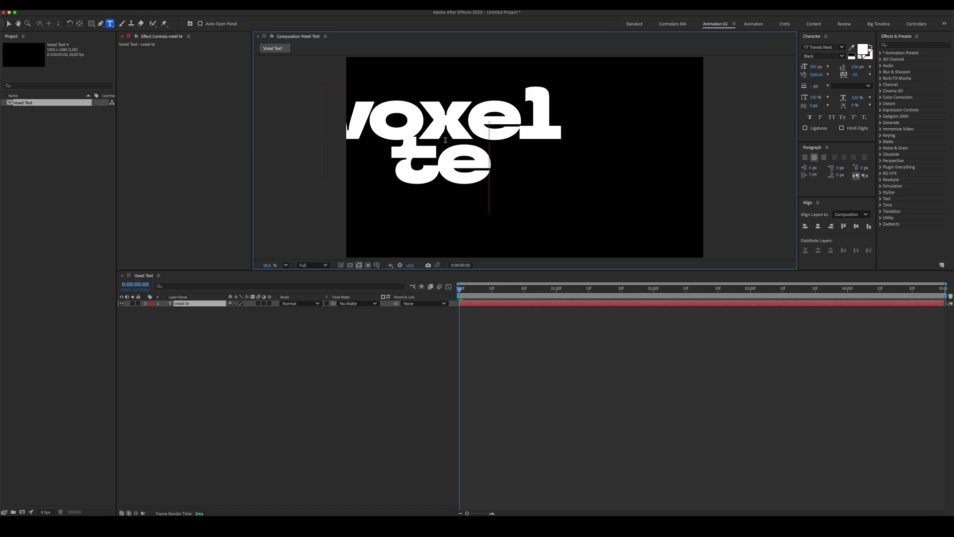
{"action": "type", "text": "xt"}
{"action": "key", "text": "Escape"}
Step: Centre the title horizontally and vertically in the composition
{"action": "key", "text": "v"}
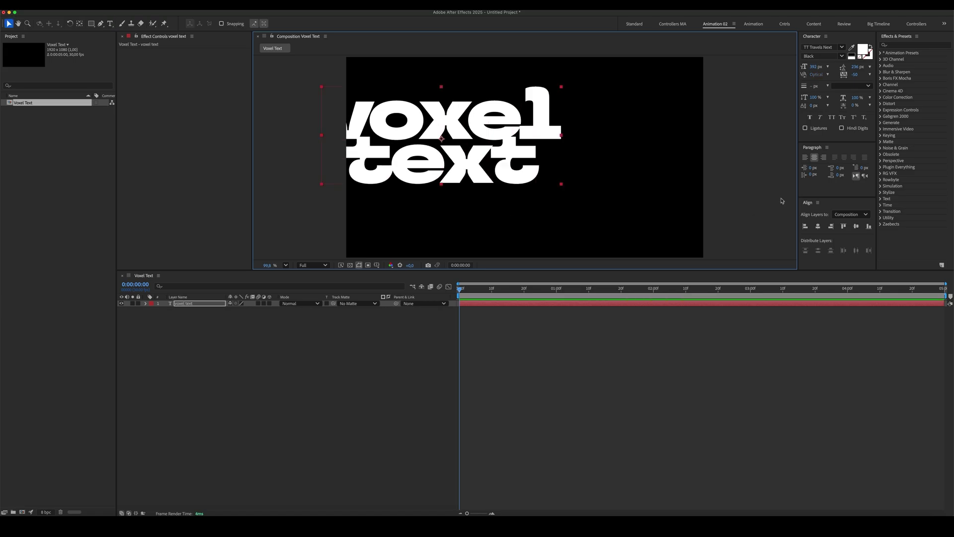
{"action": "left_click", "coordinate": [819, 227]}
{"action": "left_click", "coordinate": [856, 227]}
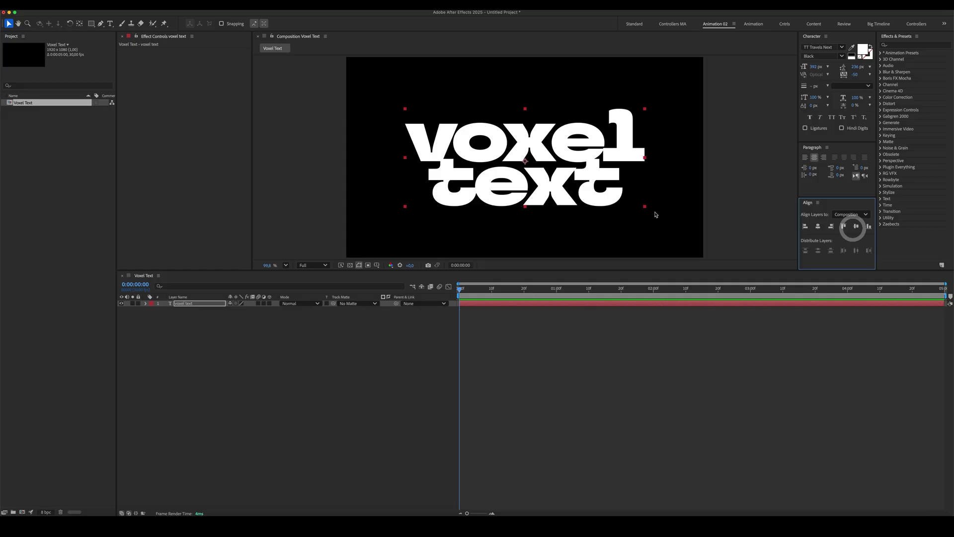
{"action": "scroll", "coordinate": [561, 175], "scroll_direction": "up", "scroll_amount": 2}
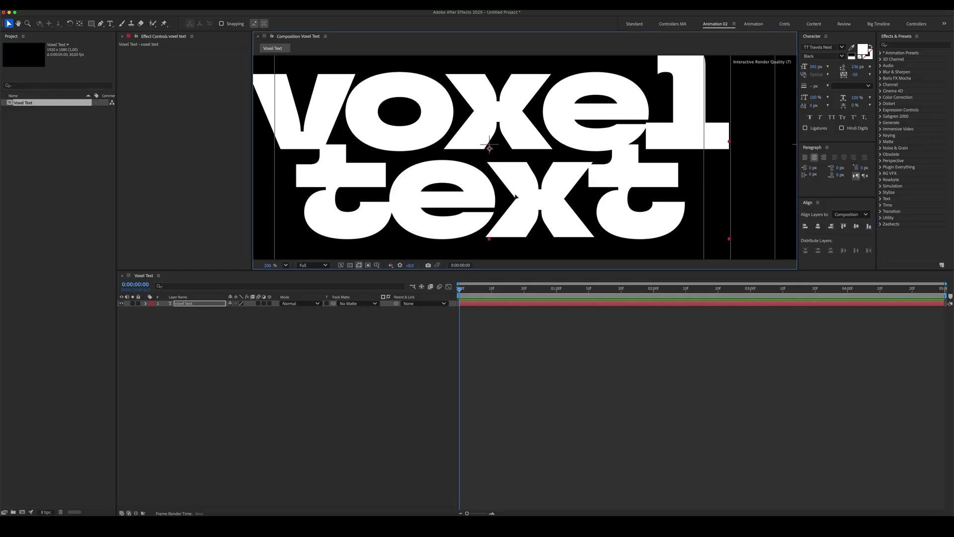
{"action": "scroll", "coordinate": [447, 239], "scroll_direction": "down", "scroll_amount": 2}
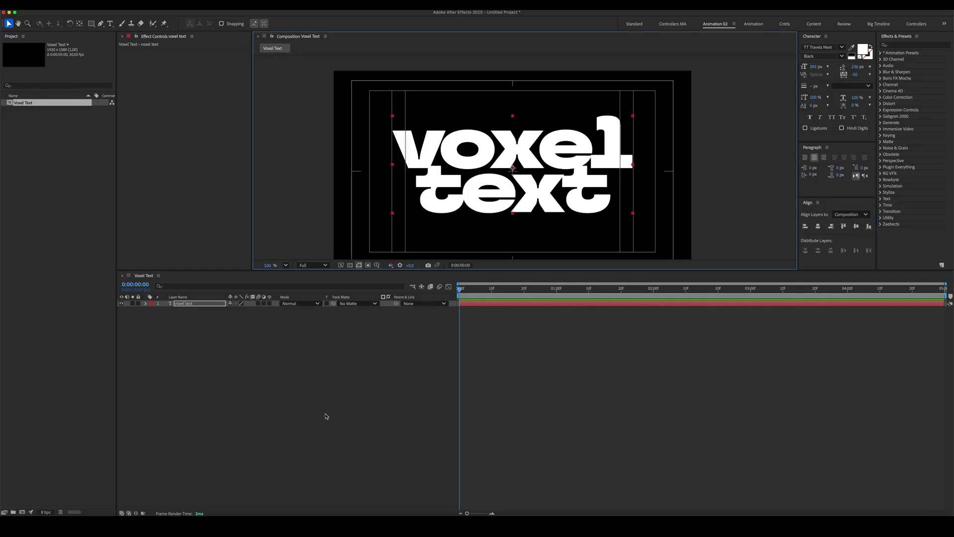
Step: Deselect the title, recentre the viewer, and hide the safe-area guides
{"action": "left_click", "coordinate": [329, 372]}
{"action": "left_click_drag", "start_coordinate": [518, 209], "coordinate": [516, 192]}
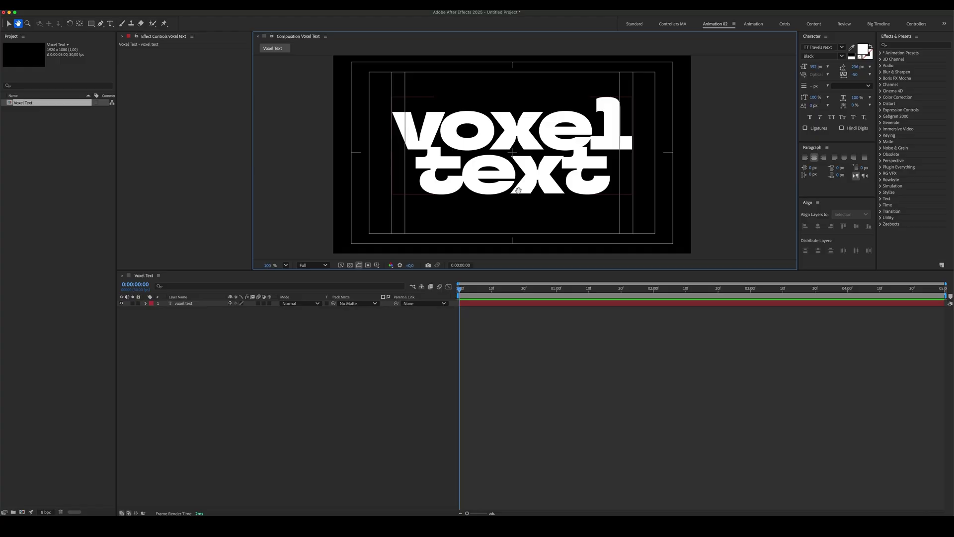
{"action": "key", "text": "v"}
{"action": "key", "text": "apostrophe"}
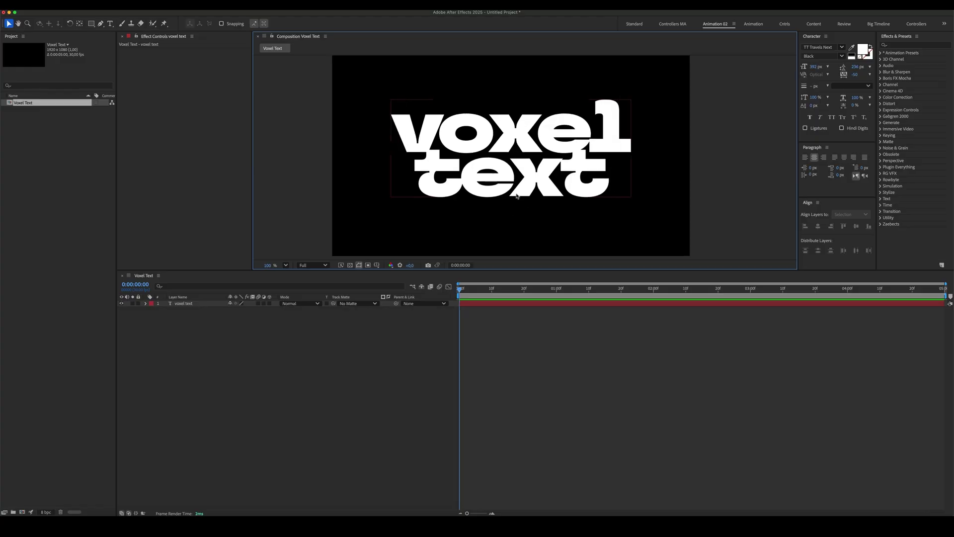
Step: Enable per-character 3D on the title layer
{"action": "left_click", "coordinate": [289, 348]}
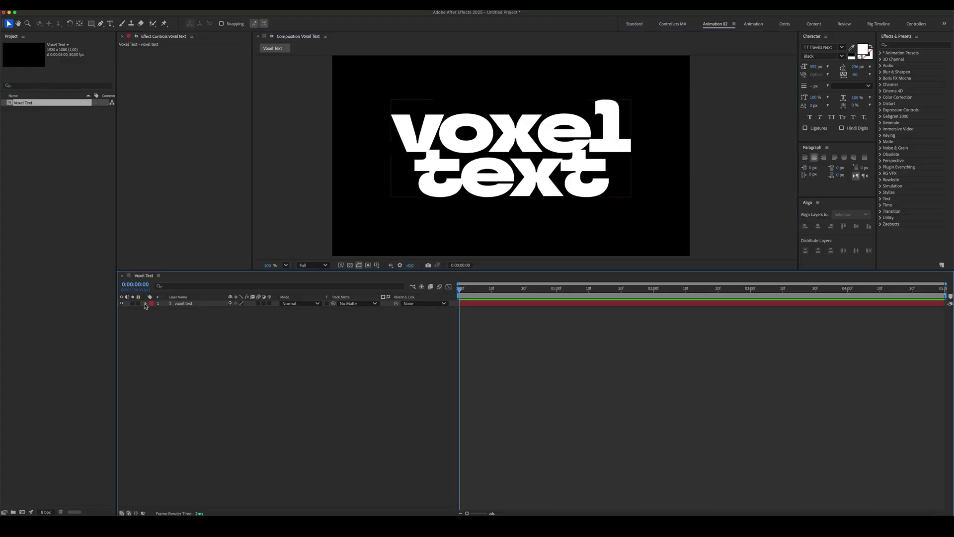
{"action": "left_click", "coordinate": [145, 304]}
{"action": "left_click", "coordinate": [274, 310]}
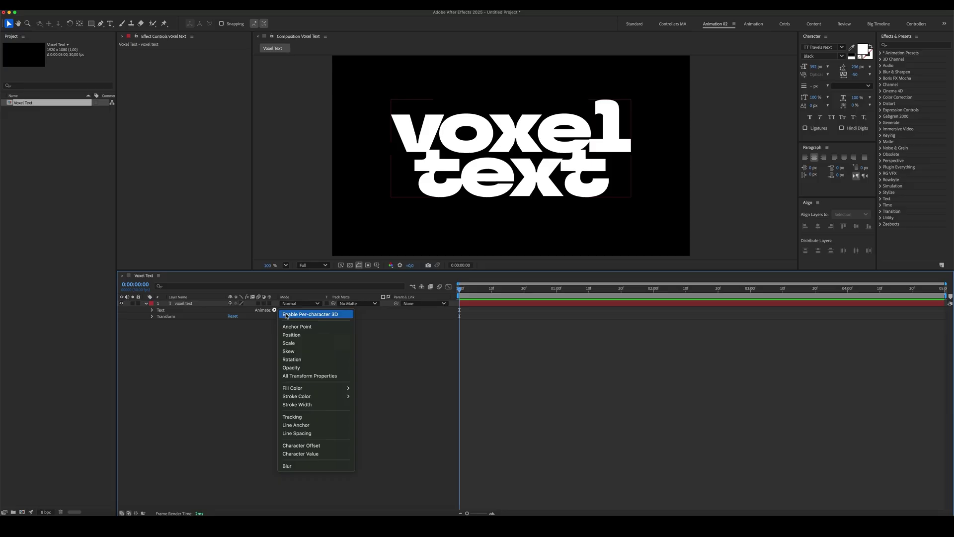
{"action": "left_click", "coordinate": [286, 312]}
{"action": "left_click", "coordinate": [242, 359]}
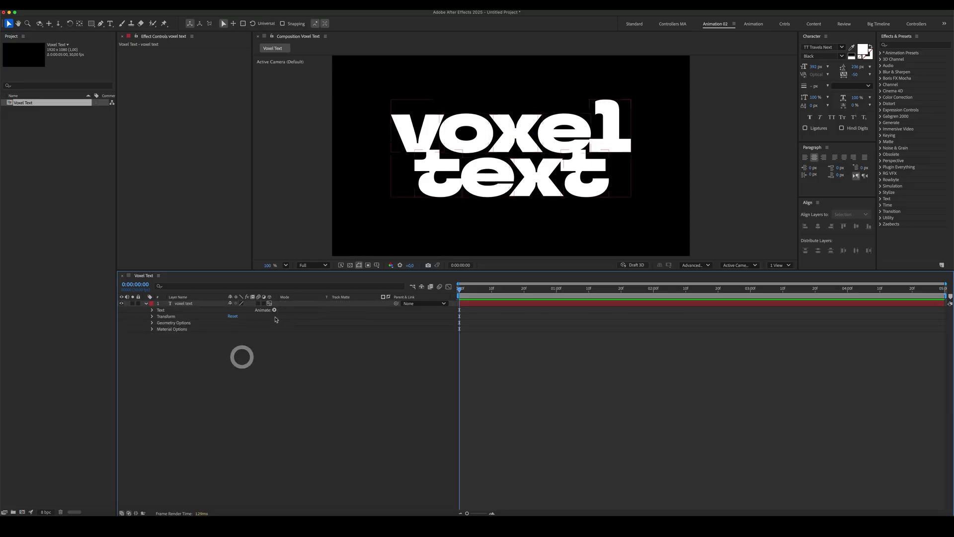
Step: Add a Position and Opacity animator that pushes letters back in Z and fades them to 0%
{"action": "left_click", "coordinate": [274, 309]}
{"action": "left_click", "coordinate": [305, 337]}
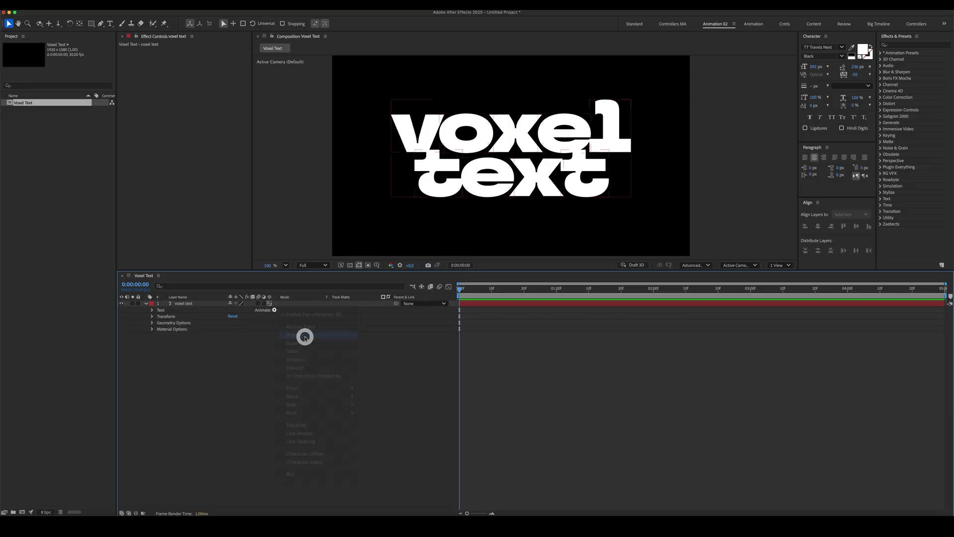
{"action": "left_click", "coordinate": [274, 335]}
{"action": "mouse_move", "coordinate": [286, 335]}
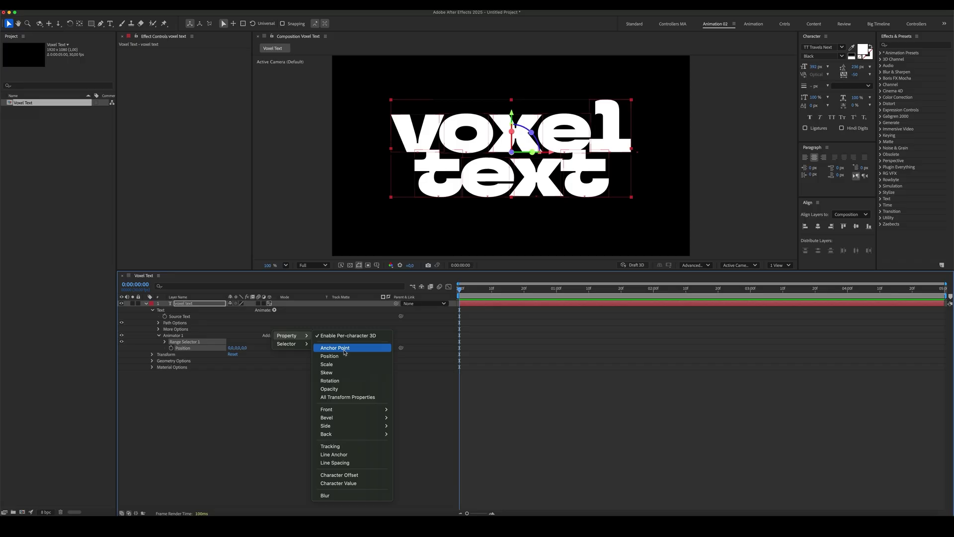
{"action": "left_click", "coordinate": [326, 387]}
{"action": "left_click", "coordinate": [208, 397]}
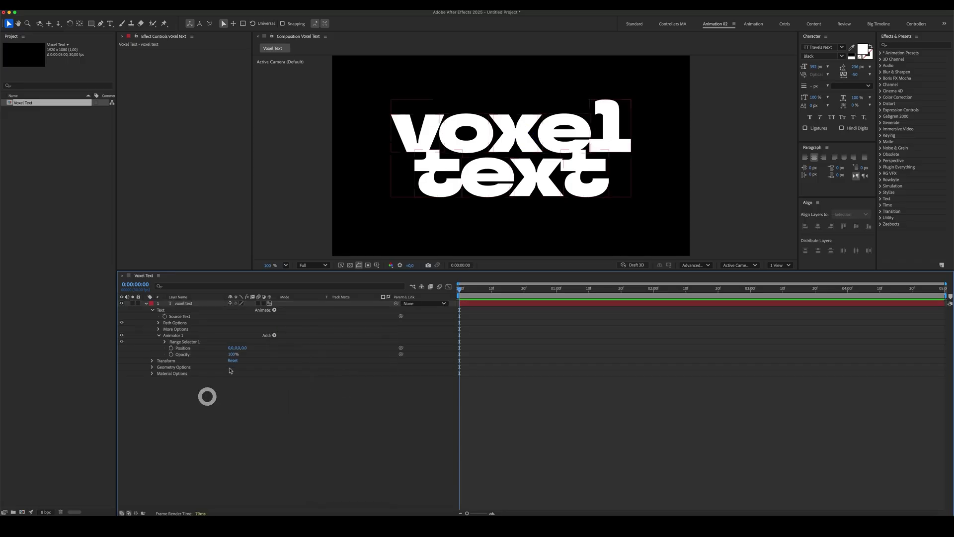
{"action": "left_click", "coordinate": [243, 349]}
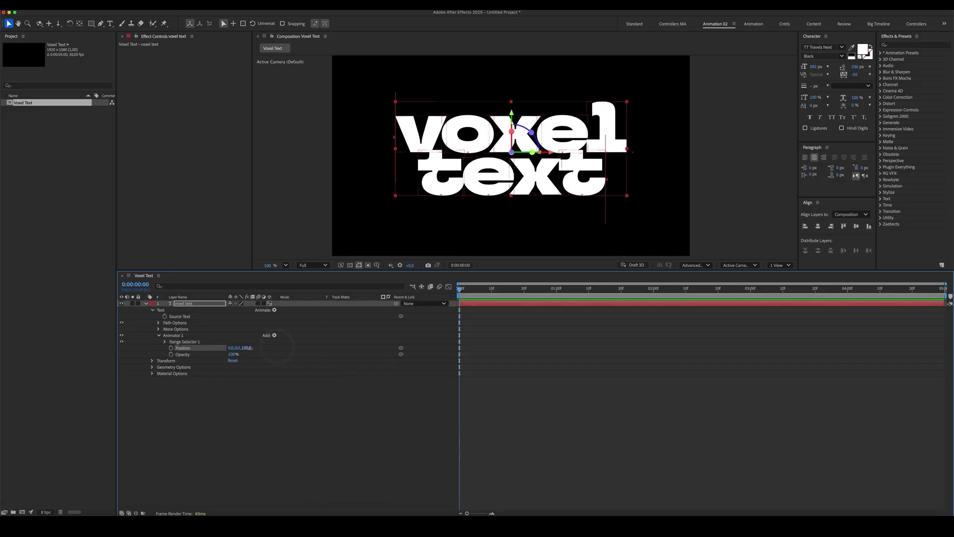
{"action": "key", "text": "Return"}
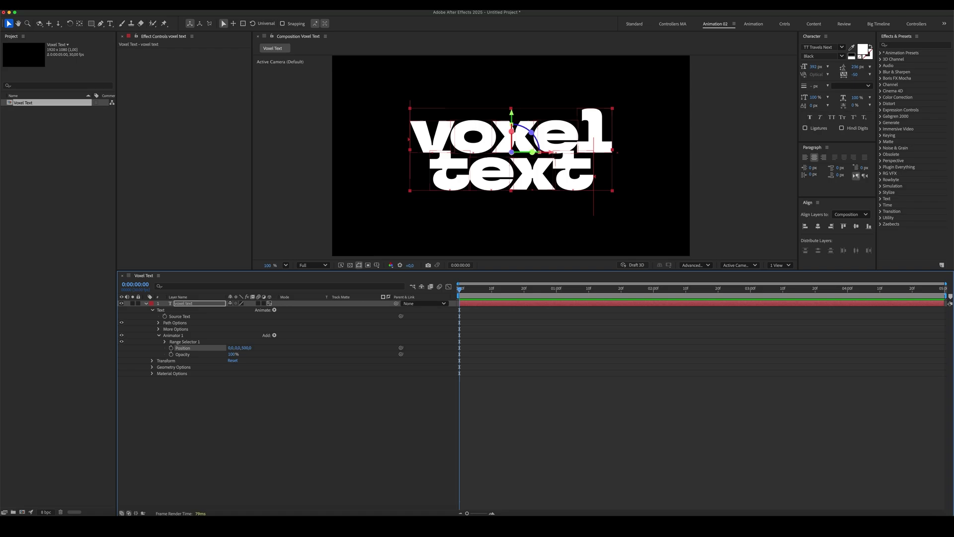
{"action": "left_click_drag", "start_coordinate": [226, 355], "coordinate": [81, 381]}
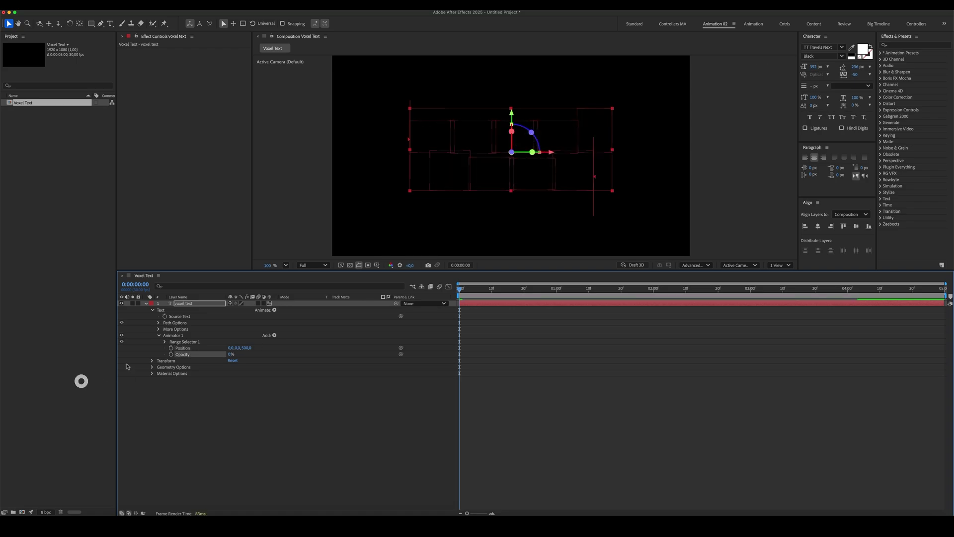
Step: Keyframe the range selector Start so it reaches 100% at two seconds
{"action": "left_click", "coordinate": [165, 342]}
{"action": "left_click", "coordinate": [177, 348]}
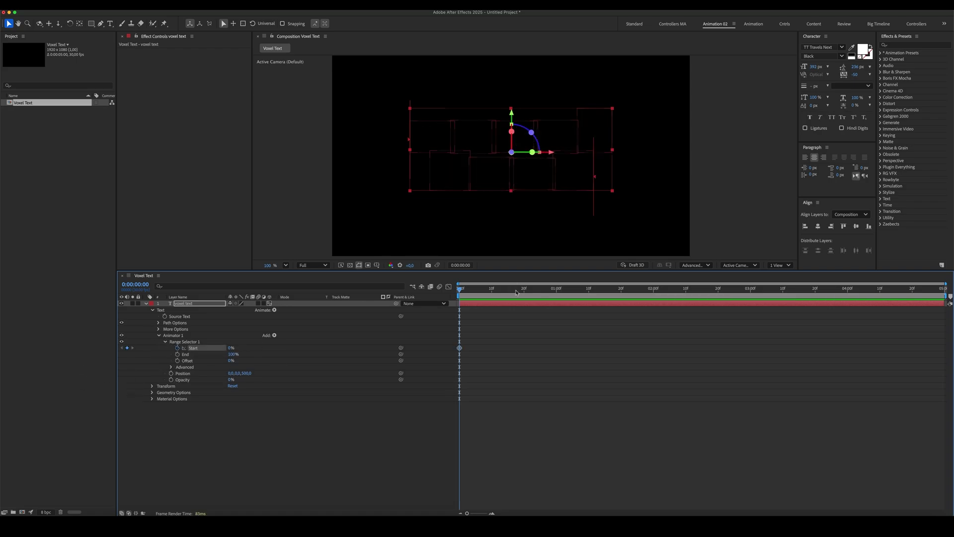
{"action": "left_click_drag", "start_coordinate": [552, 289], "coordinate": [652, 304]}
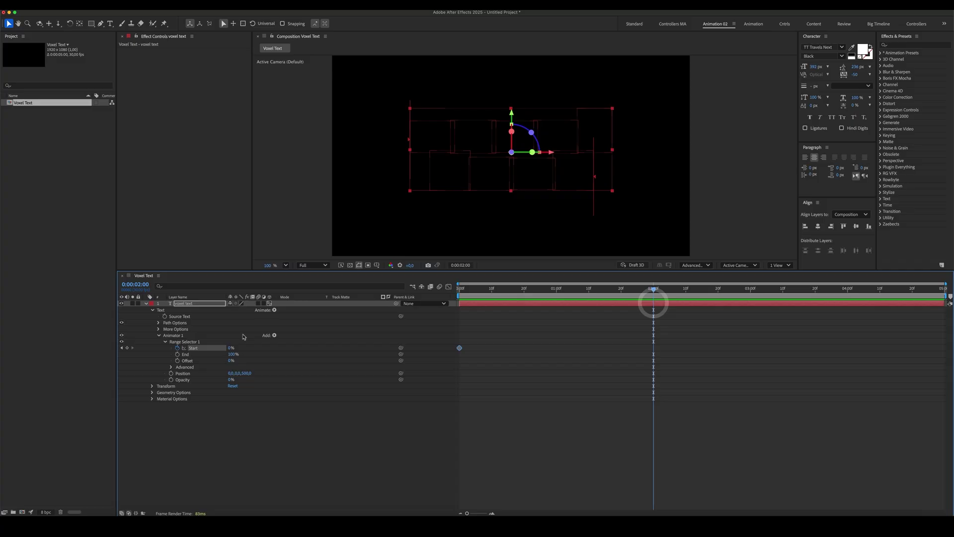
{"action": "left_click_drag", "start_coordinate": [249, 348], "coordinate": [312, 349]}
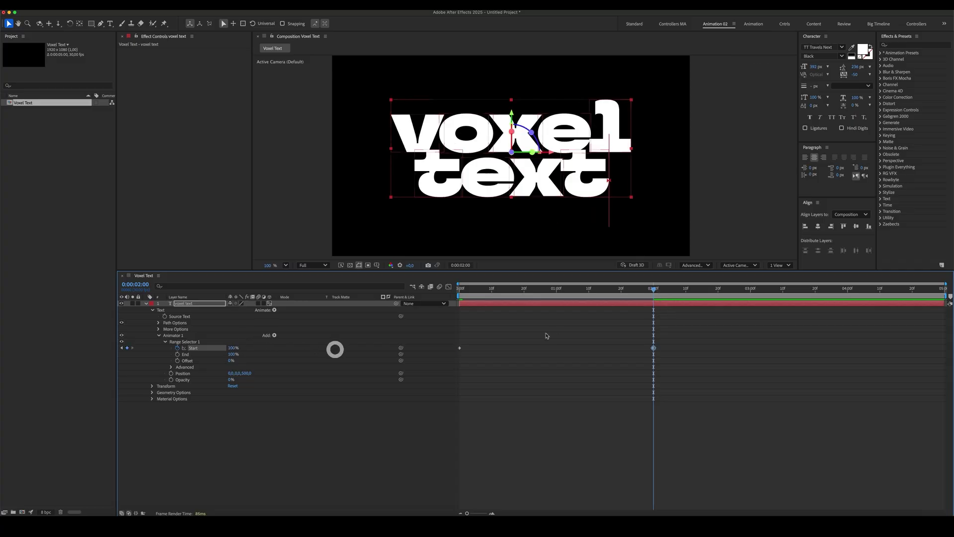
Step: Ease the Start keyframes by lengthening their influence in the speed graph
{"action": "left_click_drag", "start_coordinate": [679, 342], "coordinate": [454, 354]}
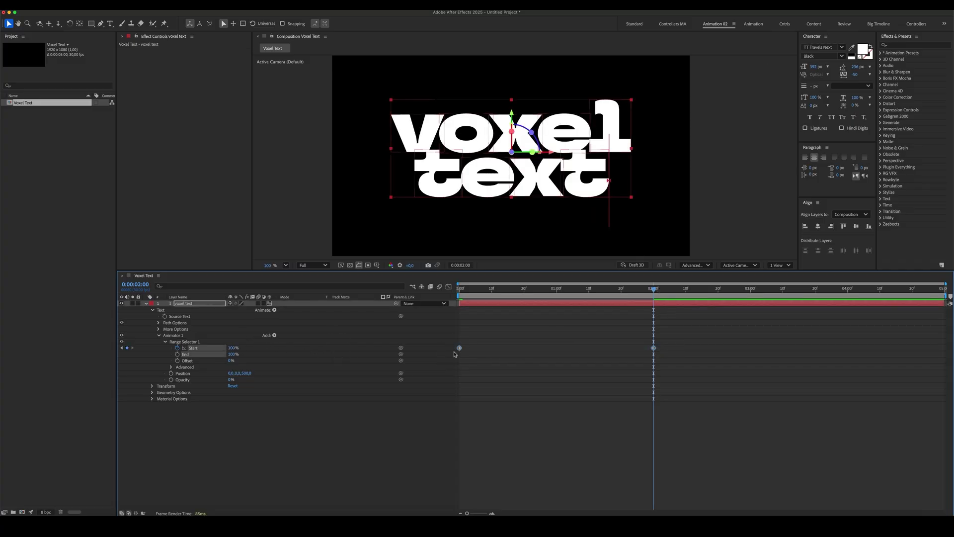
{"action": "left_click", "coordinate": [448, 286]}
{"action": "mouse_move", "coordinate": [498, 465]}
{"action": "left_mouse_down"}
{"action": "mouse_move", "coordinate": [453, 481]}
{"action": "mouse_move", "coordinate": [560, 474]}
{"action": "left_mouse_up"}
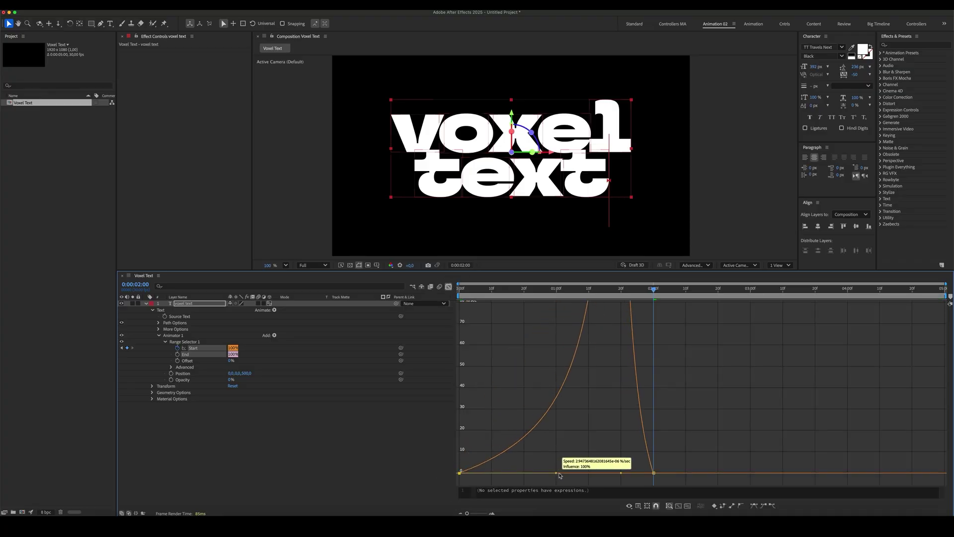
{"action": "left_click_drag", "start_coordinate": [620, 473], "coordinate": [552, 476]}
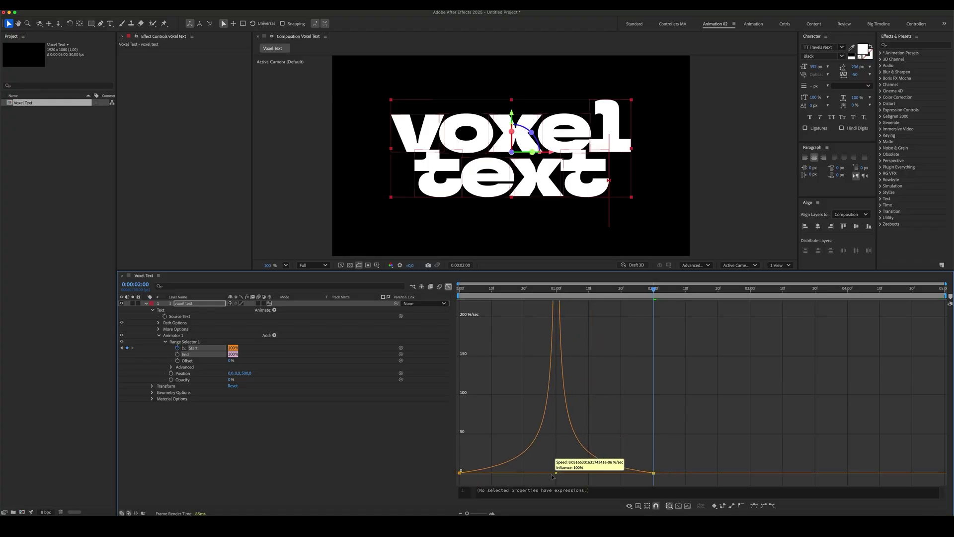
Step: Leave the Graph Editor, collapse the voxel text layer, and scrub to 0:00:01:28
{"action": "left_click", "coordinate": [378, 452]}
{"action": "left_click", "coordinate": [448, 287]}
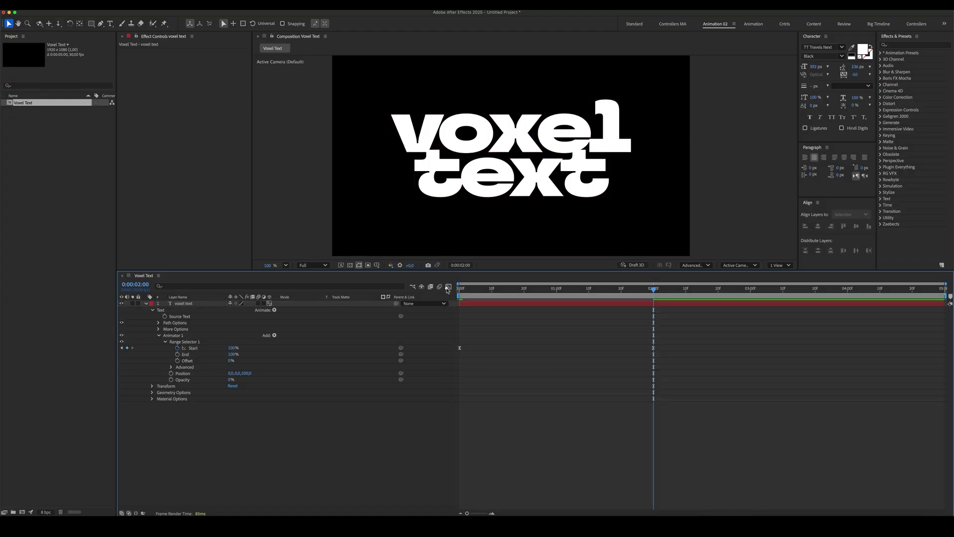
{"action": "left_click", "coordinate": [290, 459]}
{"action": "left_click", "coordinate": [146, 303]}
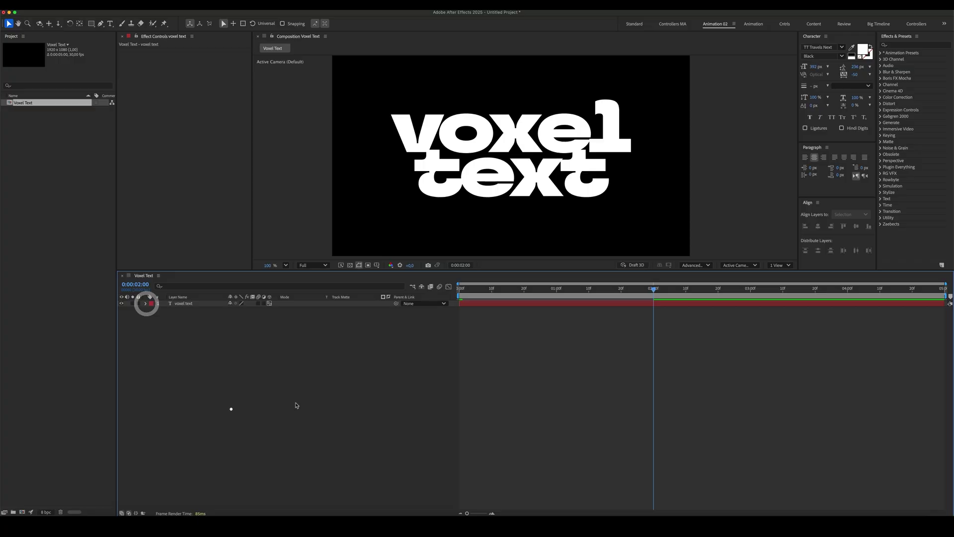
{"action": "mouse_move", "coordinate": [637, 292]}
{"action": "left_mouse_down"}
{"action": "mouse_move", "coordinate": [491, 307]}
{"action": "mouse_move", "coordinate": [647, 319]}
{"action": "left_mouse_up"}
{"action": "left_click", "coordinate": [561, 334]}
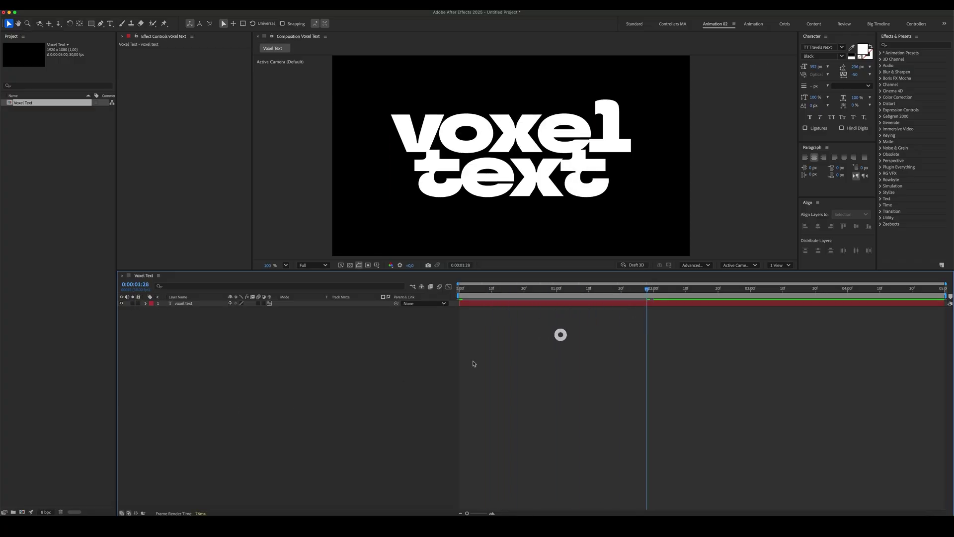
Step: Add a null object layer named 'Transform 01'
{"action": "left_click", "coordinate": [347, 371]}
{"action": "right_click", "coordinate": [281, 333]}
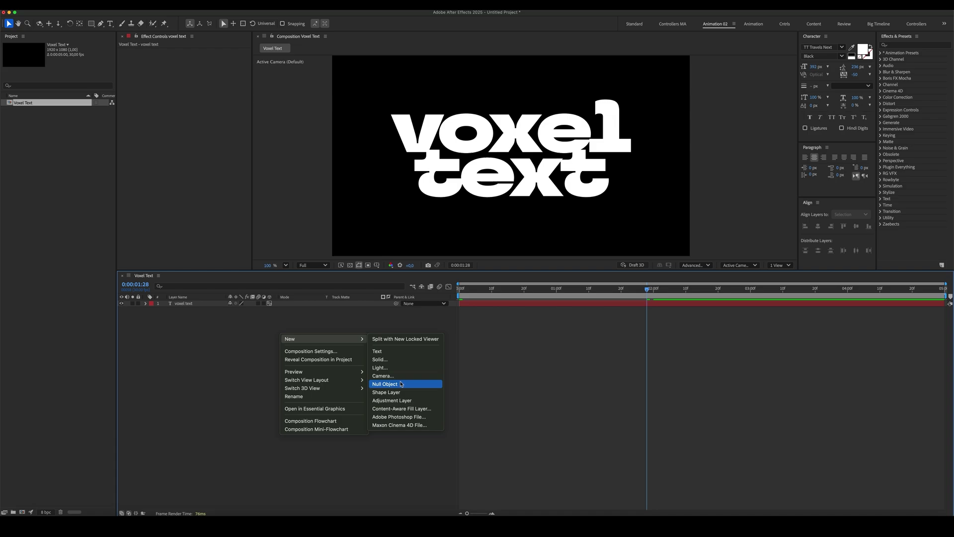
{"action": "left_click", "coordinate": [401, 385]}
{"action": "key", "text": "Return"}
{"action": "type", "text": "Transform 01"}
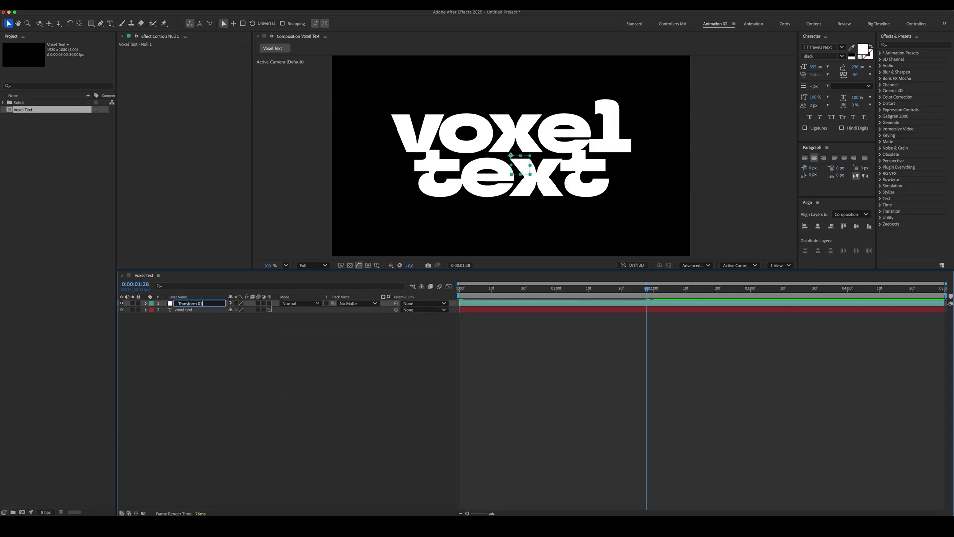
{"action": "key", "text": "Return"}
Step: Parent the voxel text layer to Transform 01 and reveal its Scale
{"action": "left_click", "coordinate": [374, 361]}
{"action": "left_click", "coordinate": [199, 311]}
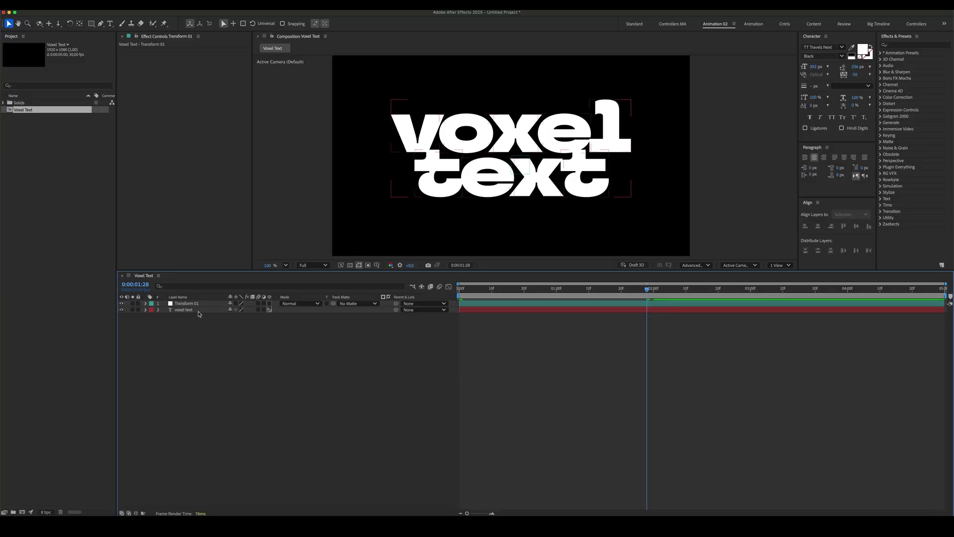
{"action": "left_click", "coordinate": [213, 311]}
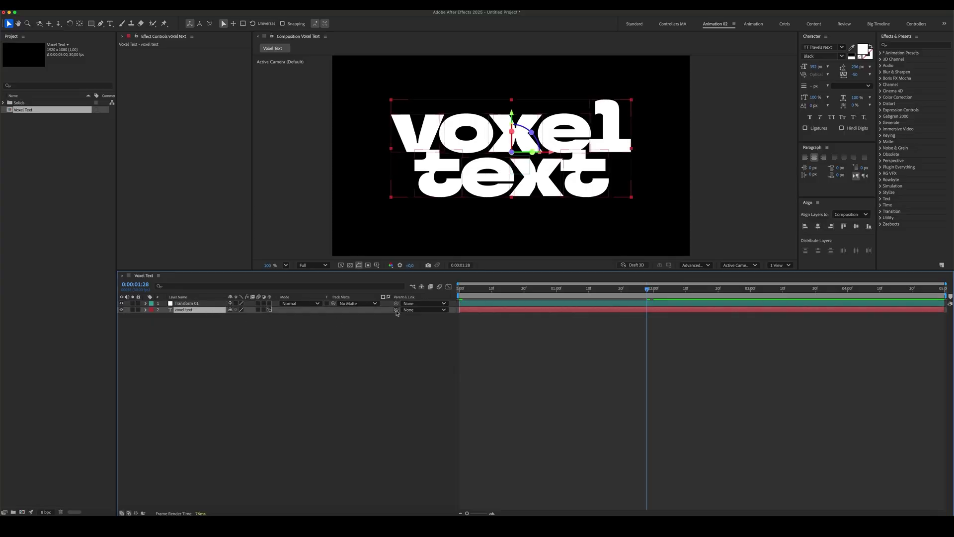
{"action": "left_click_drag", "start_coordinate": [189, 309], "coordinate": [187, 303]}
{"action": "left_click", "coordinate": [187, 303]}
{"action": "key", "text": "s"}
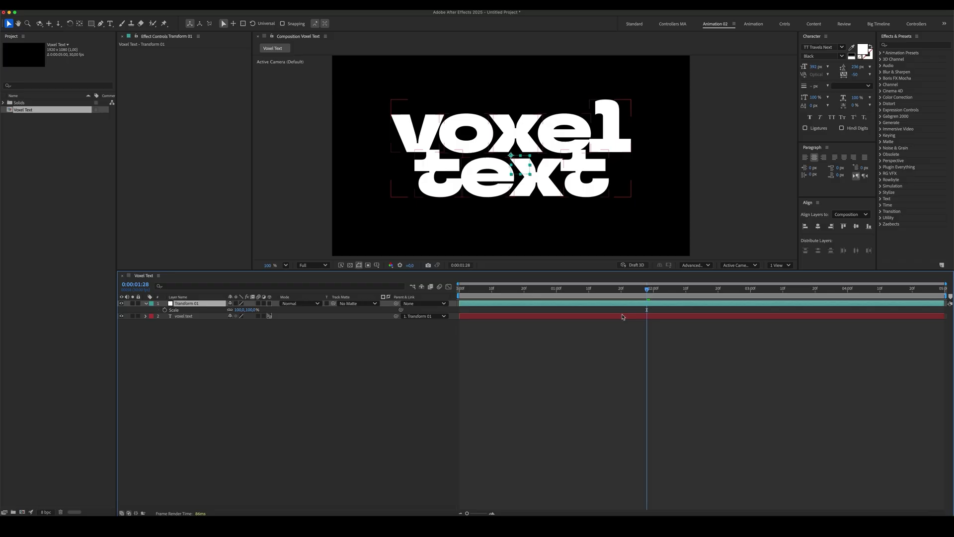
Step: Keyframe Transform 01's Scale at 100% at two seconds and 80% at the start
{"action": "left_click", "coordinate": [654, 293]}
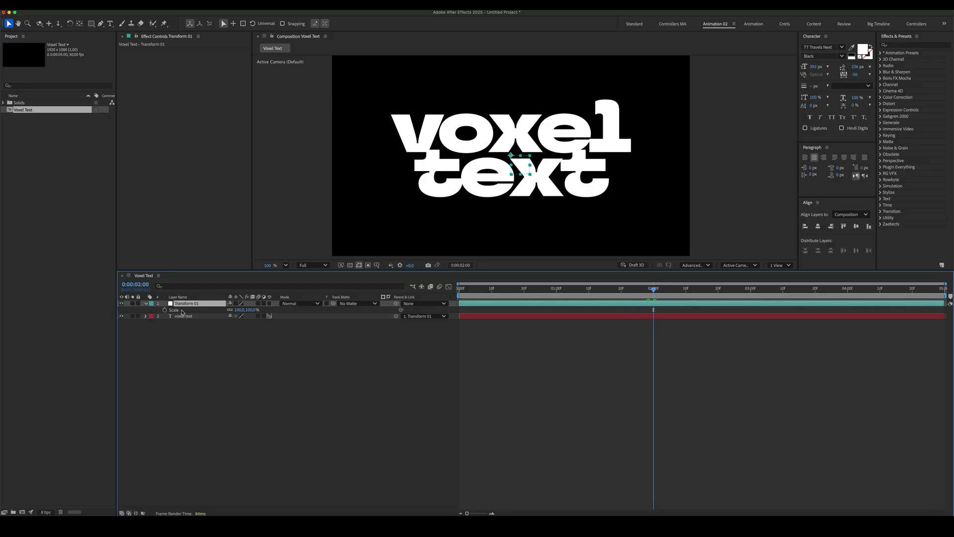
{"action": "left_click", "coordinate": [165, 309]}
{"action": "key", "text": "Home"}
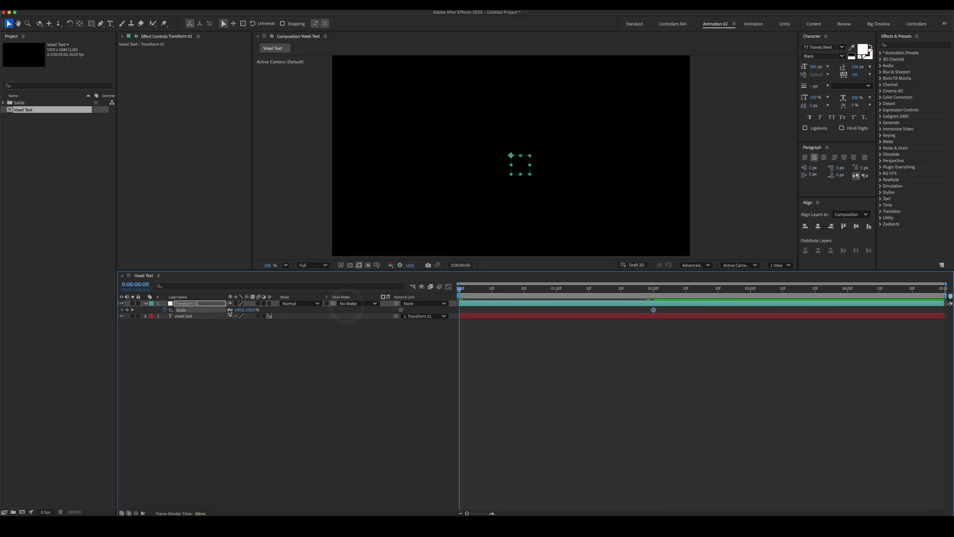
{"action": "type", "text": "80"}
{"action": "key", "text": "Return"}
Step: Apply Easy Ease to the Scale keyframes and widen the end keyframe's influence
{"action": "left_click", "coordinate": [448, 286]}
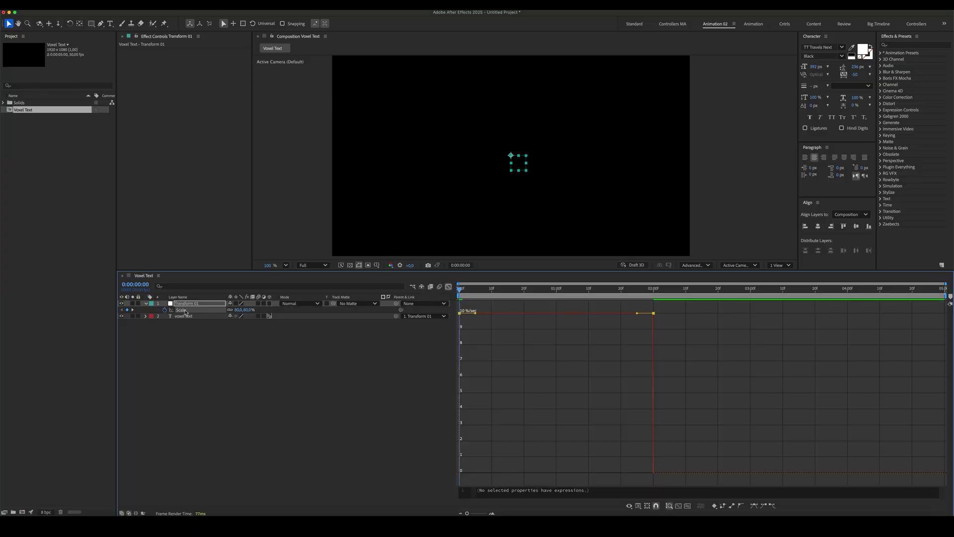
{"action": "left_click", "coordinate": [186, 311]}
{"action": "key", "text": "F9"}
{"action": "key", "text": "F10"}
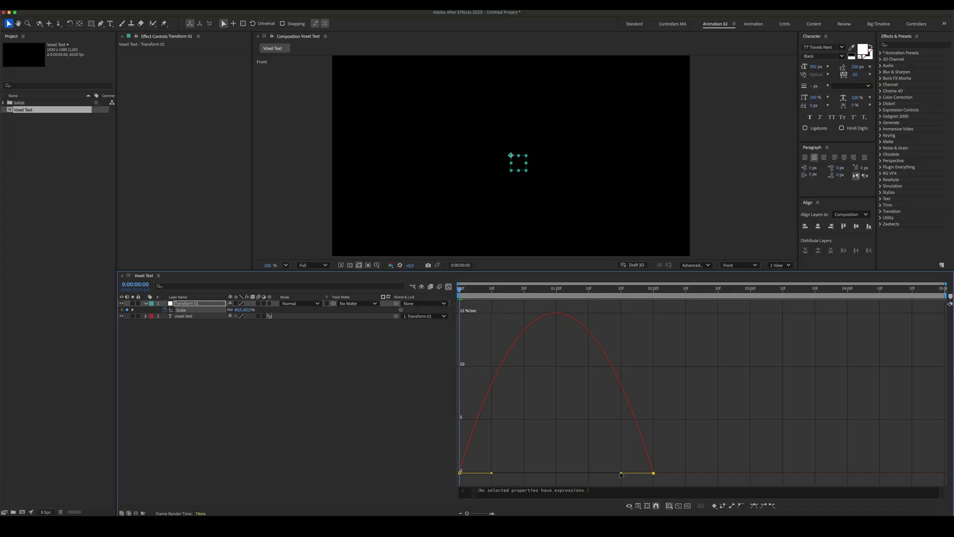
{"action": "mouse_move", "coordinate": [621, 472]}
{"action": "left_mouse_down"}
{"action": "mouse_move", "coordinate": [523, 476]}
{"action": "mouse_move", "coordinate": [557, 475]}
{"action": "left_mouse_up"}
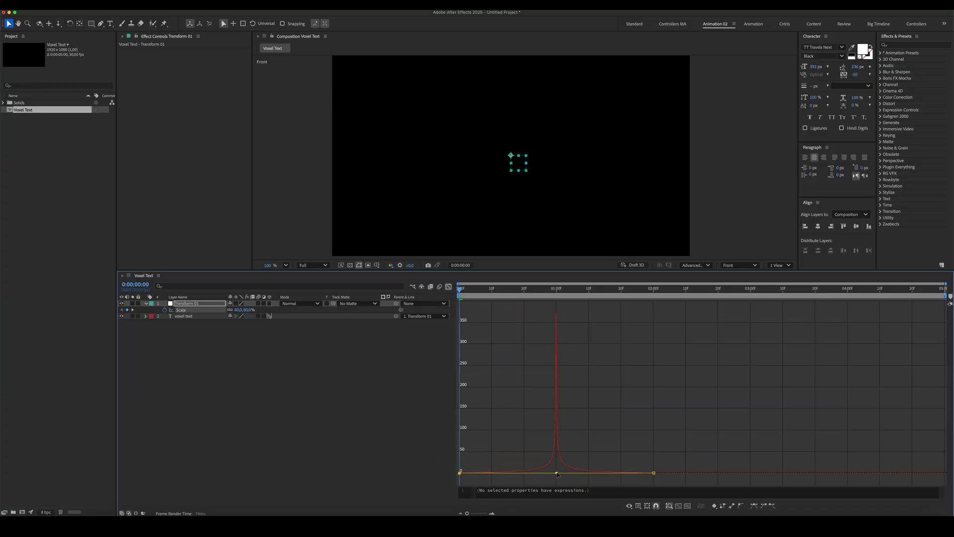
{"action": "left_click", "coordinate": [441, 400]}
{"action": "left_click", "coordinate": [448, 287]}
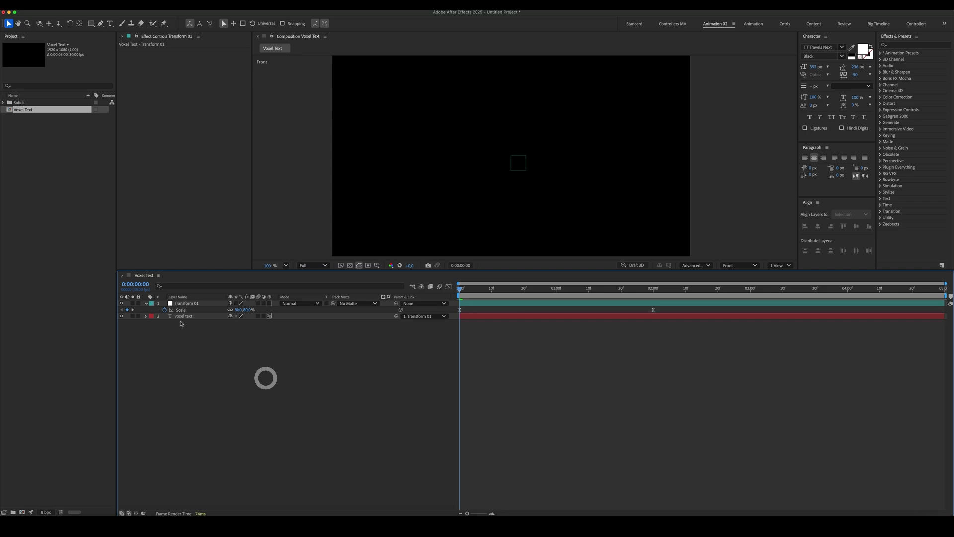
{"action": "left_click", "coordinate": [186, 303]}
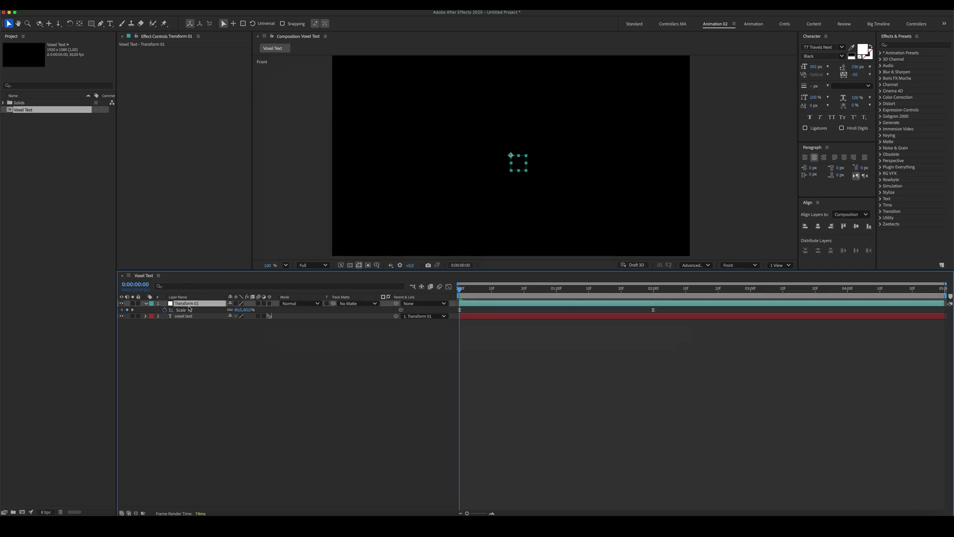
Step: Duplicate Transform 01 as Transform 02, clear its Scale keys, and keyframe 100% at the end
{"action": "key", "text": "ctrl+d"}
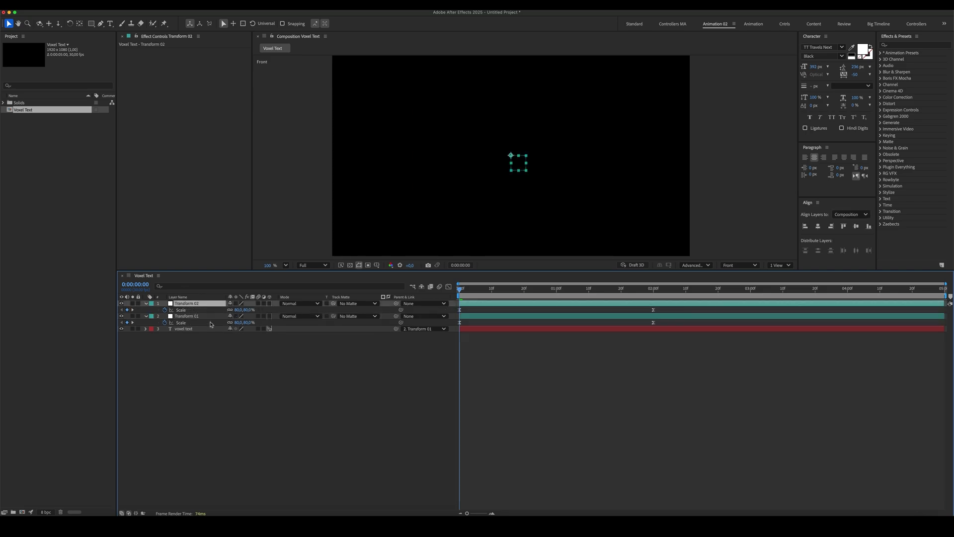
{"action": "left_click", "coordinate": [165, 309]}
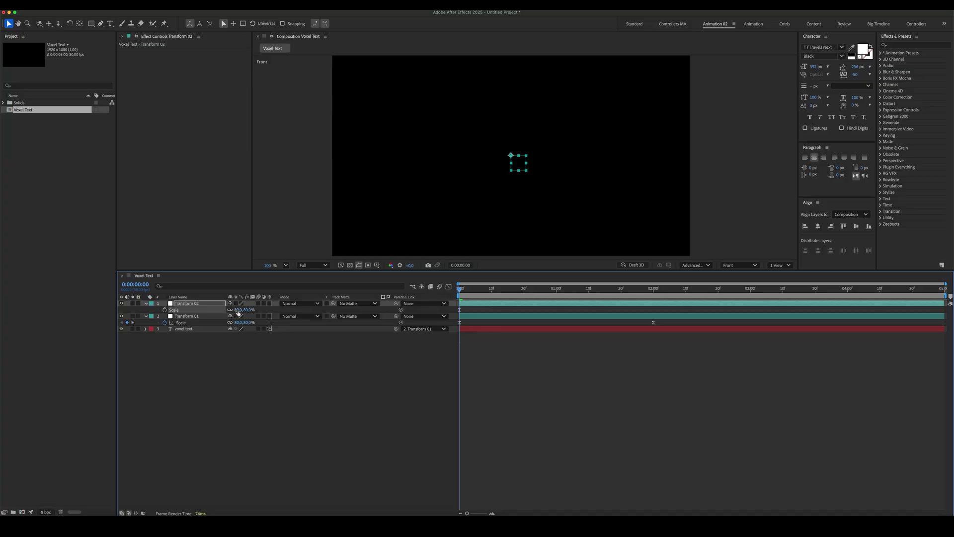
{"action": "left_click", "coordinate": [237, 309]}
{"action": "type", "text": "100"}
{"action": "left_click", "coordinate": [308, 399]}
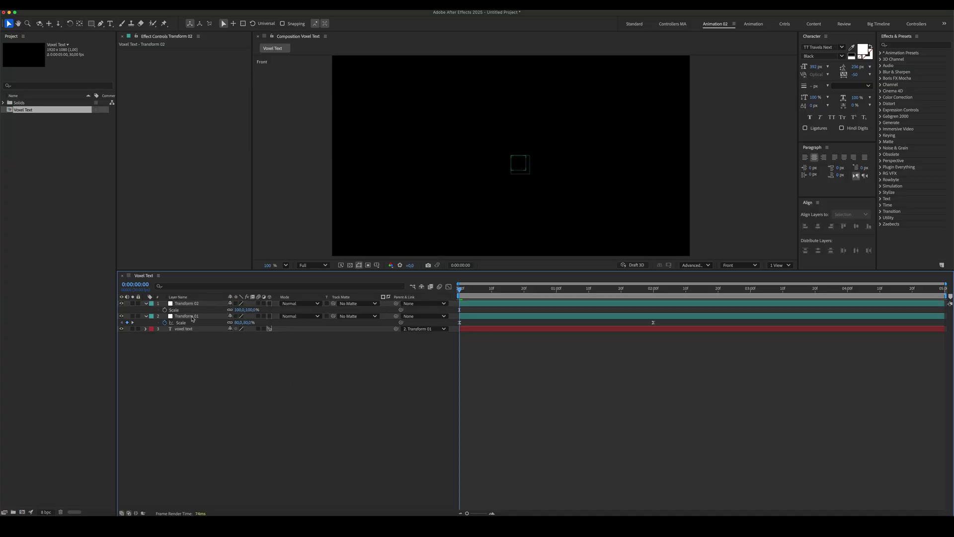
{"action": "left_click", "coordinate": [164, 309]}
{"action": "key", "text": "End"}
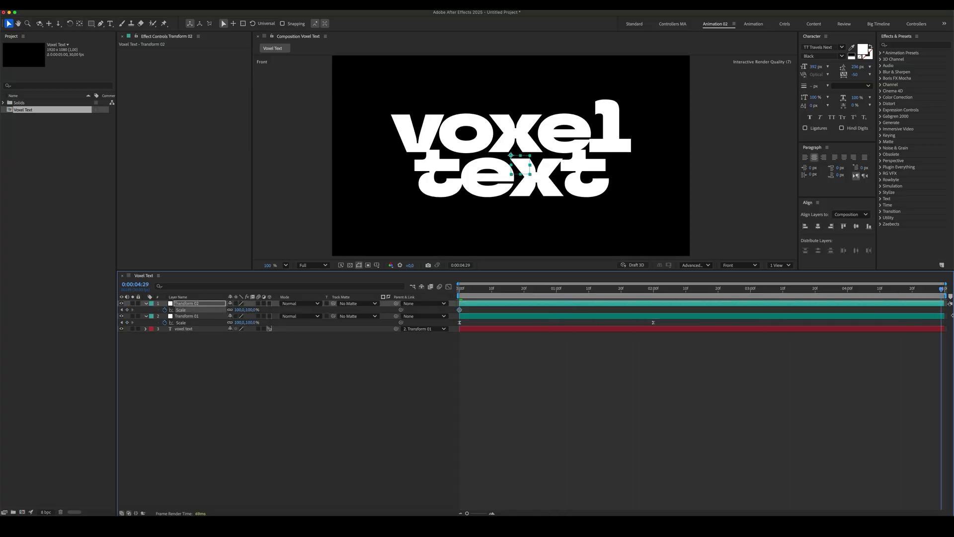
{"action": "left_click", "coordinate": [128, 309]}
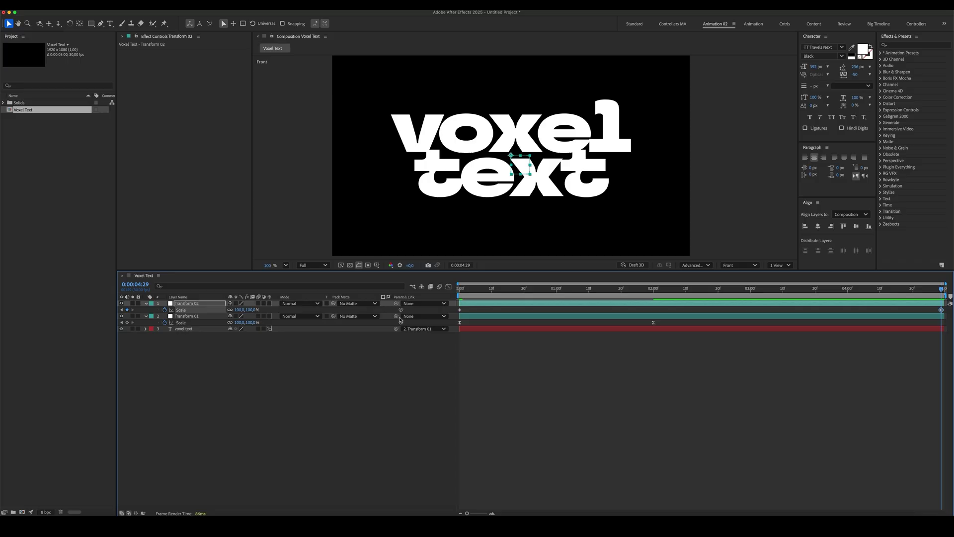
Step: Parent Transform 01 to Transform 02 and set Transform 02's starting Scale to 90%
{"action": "left_click_drag", "start_coordinate": [396, 315], "coordinate": [235, 302]}
{"action": "key", "text": "Home"}
{"action": "left_click", "coordinate": [243, 310]}
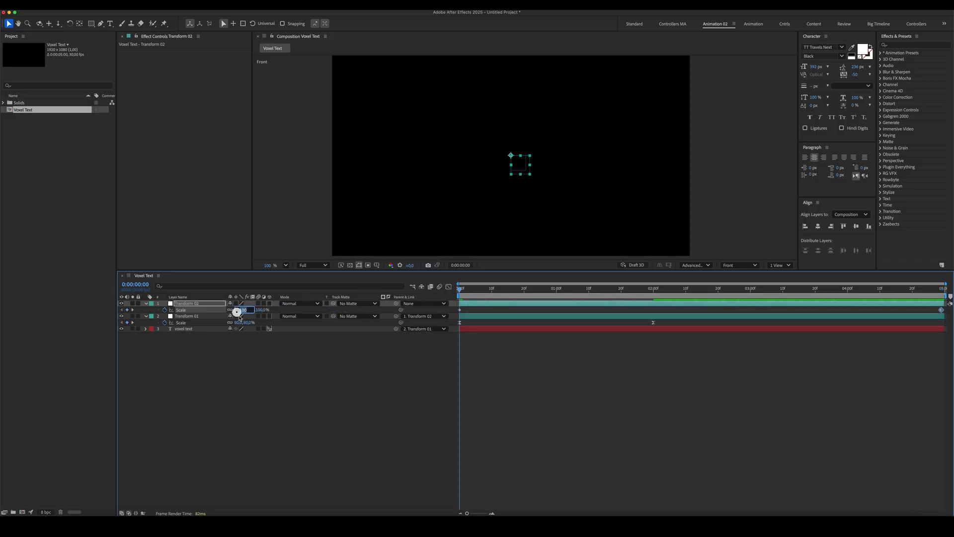
{"action": "key", "text": "Return"}
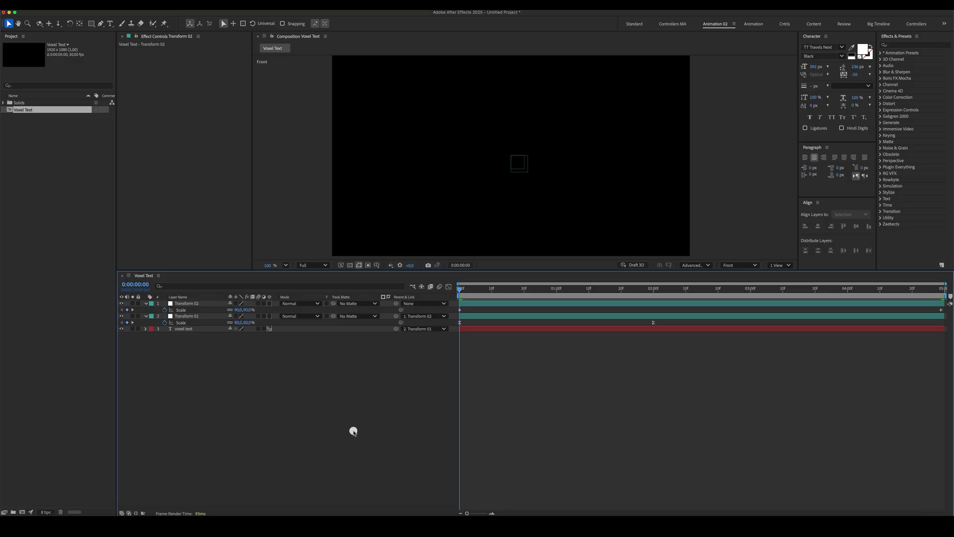
{"action": "left_click", "coordinate": [353, 433]}
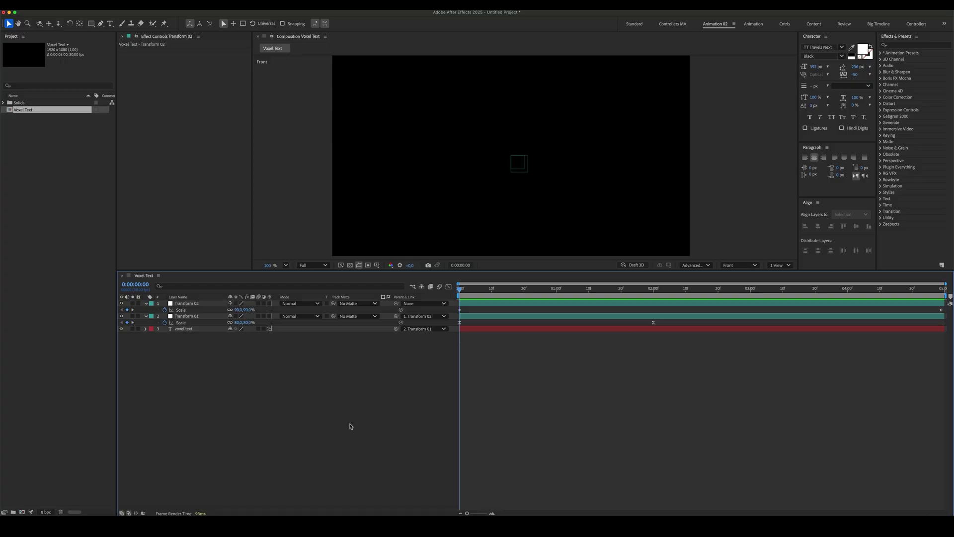
Step: Precompose voxel text, Transform 01 and Transform 02 into 'Text Animation', then scrub to preview
{"action": "left_click_drag", "start_coordinate": [270, 346], "coordinate": [165, 313]}
{"action": "left_click", "coordinate": [145, 304]}
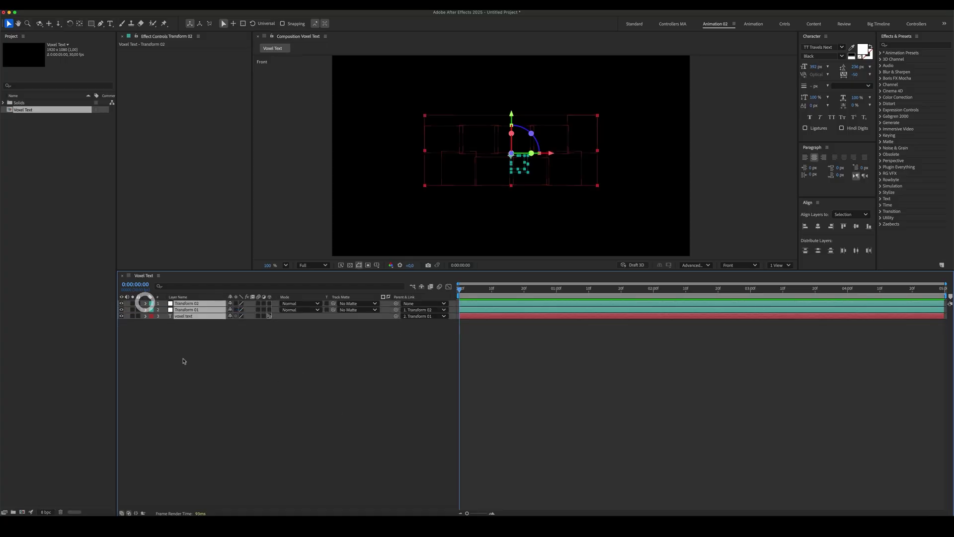
{"action": "left_click_drag", "start_coordinate": [182, 365], "coordinate": [202, 294]}
{"action": "key", "text": "ctrl+shift+c"}
{"action": "type", "text": "Text Animation"}
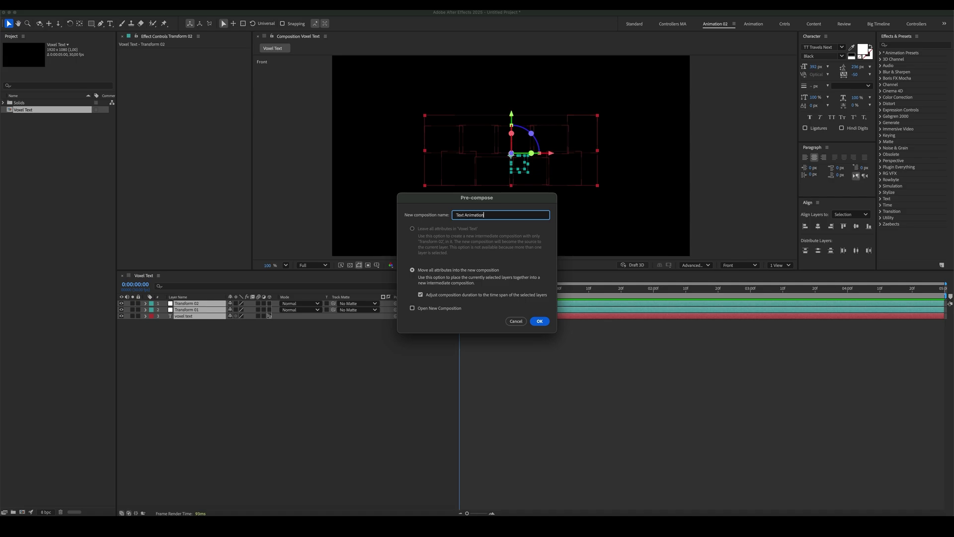
{"action": "key", "text": "Return"}
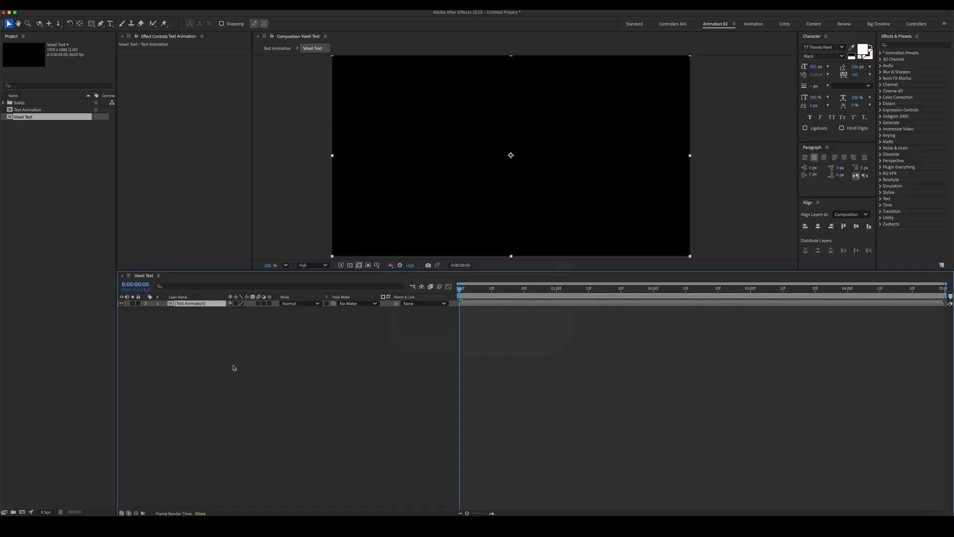
{"action": "left_click_drag", "start_coordinate": [461, 296], "coordinate": [582, 303]}
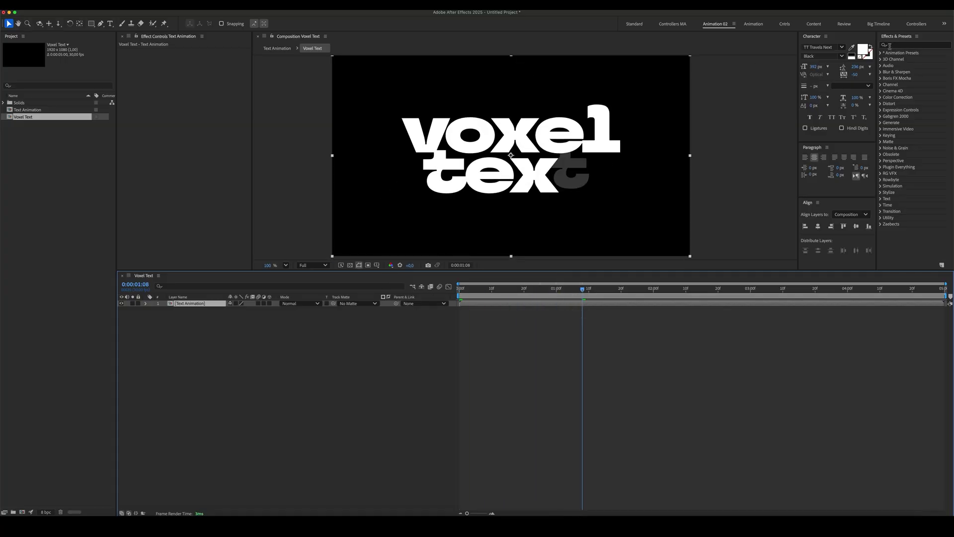
Step: Apply Gaussian Blur to the Text Animation layer with Blurriness 40
{"action": "left_click", "coordinate": [892, 46]}
{"action": "type", "text": "blur"}
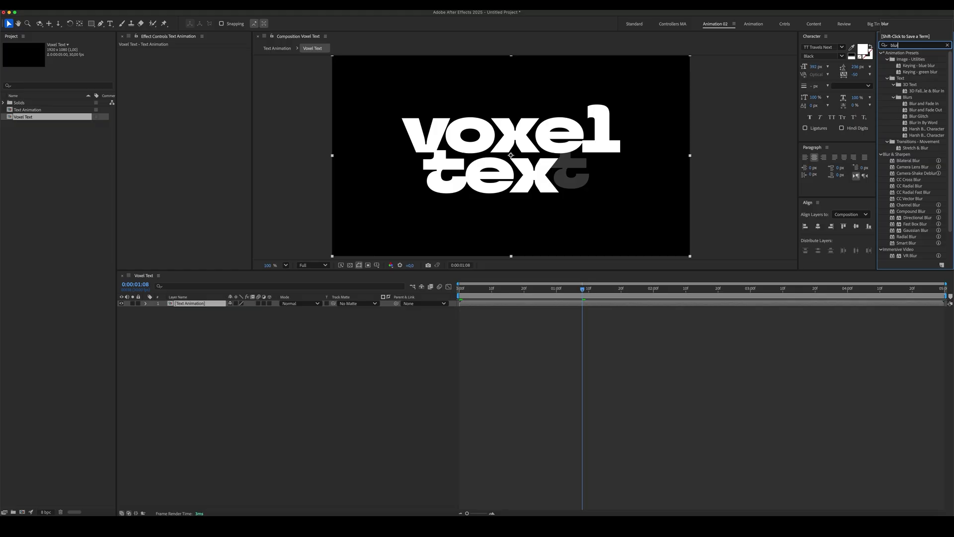
{"action": "left_click_drag", "start_coordinate": [916, 230], "coordinate": [209, 304]}
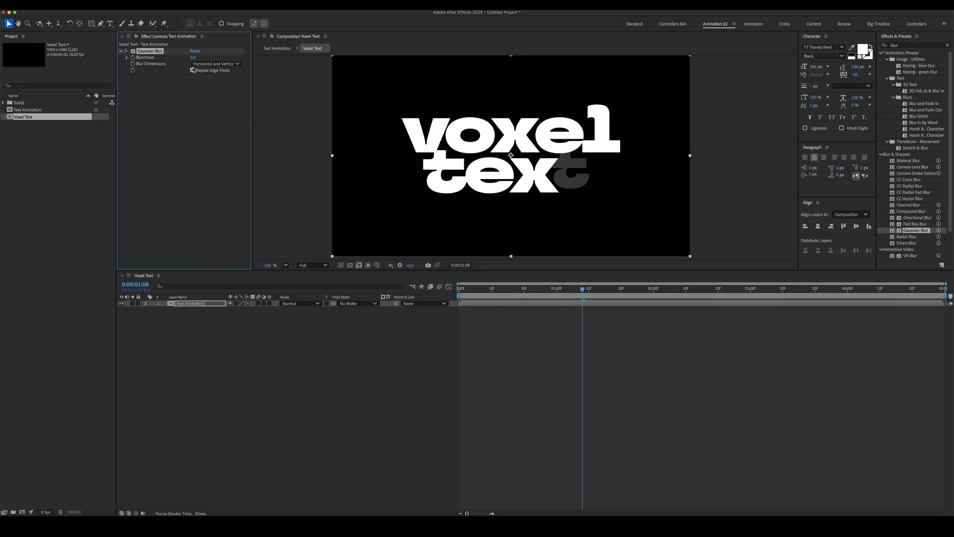
{"action": "left_click", "coordinate": [192, 57]}
{"action": "type", "text": "40"}
{"action": "key", "text": "Return"}
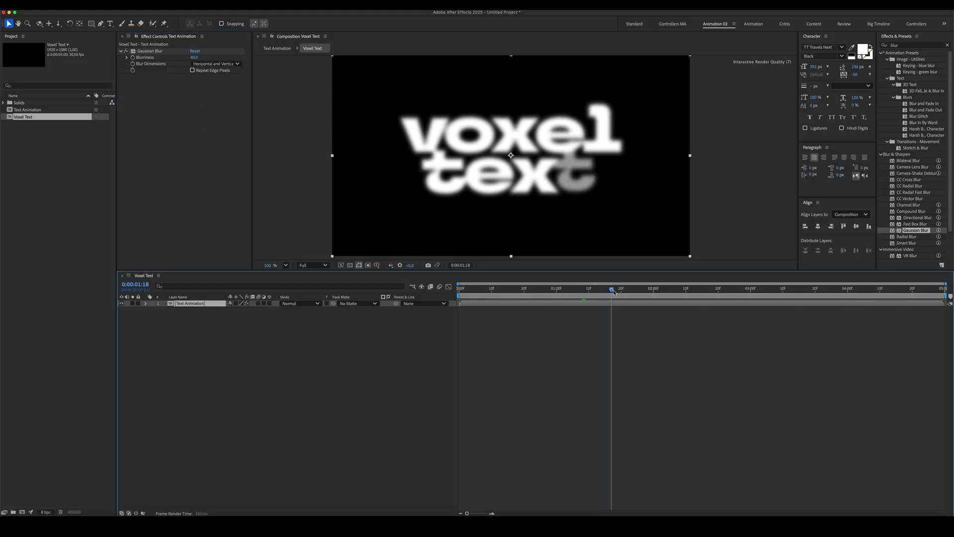
Step: Lower the Blurriness to 30 after previewing the fully revealed word
{"action": "left_click_drag", "start_coordinate": [613, 291], "coordinate": [624, 289]}
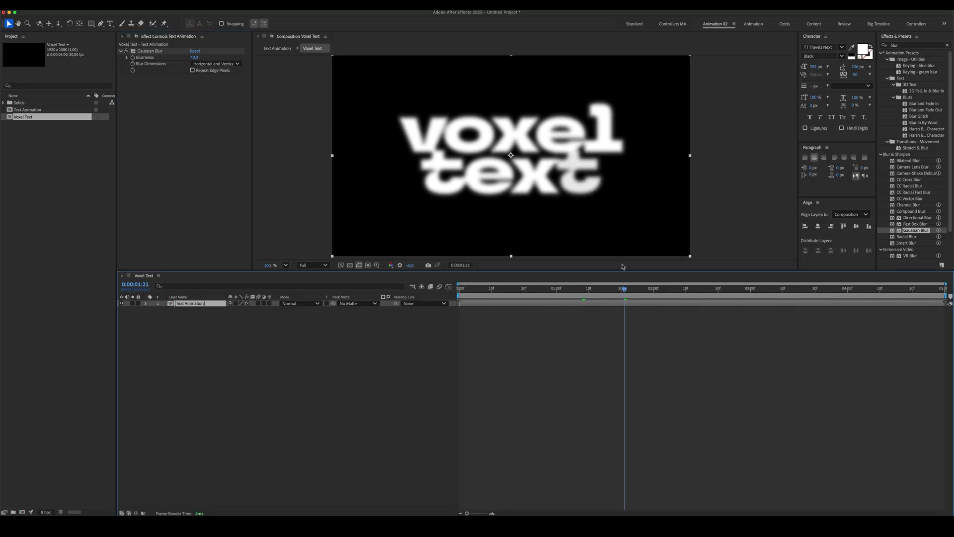
{"action": "left_click", "coordinate": [196, 58]}
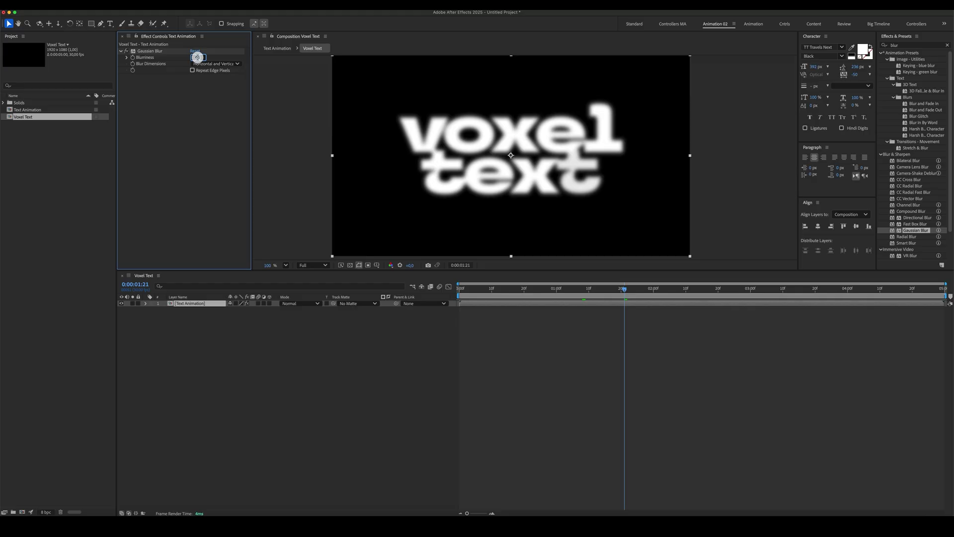
{"action": "type", "text": "30"}
{"action": "key", "text": "Return"}
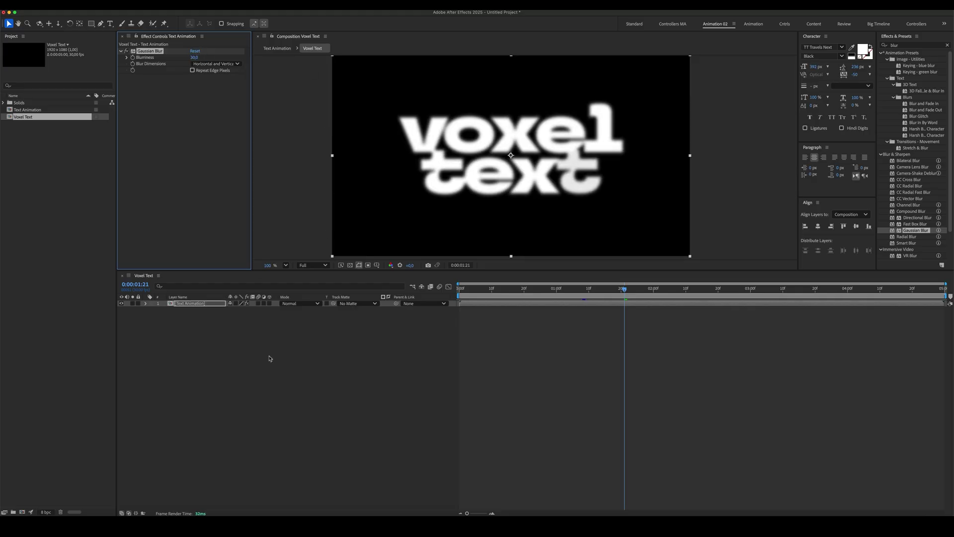
{"action": "left_click", "coordinate": [269, 358]}
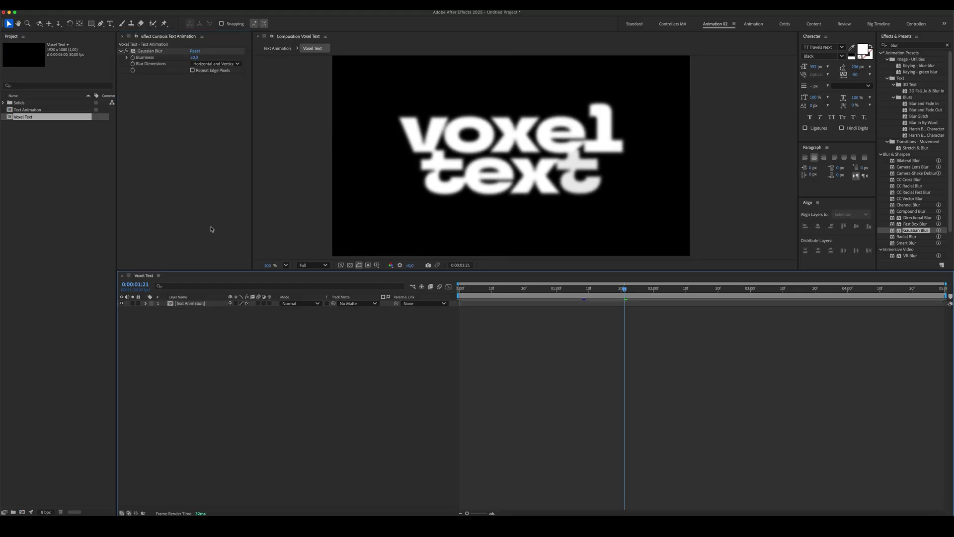
{"action": "left_click", "coordinate": [91, 23]}
Step: Set the fill colour for new shapes to white
{"action": "left_click", "coordinate": [220, 23]}
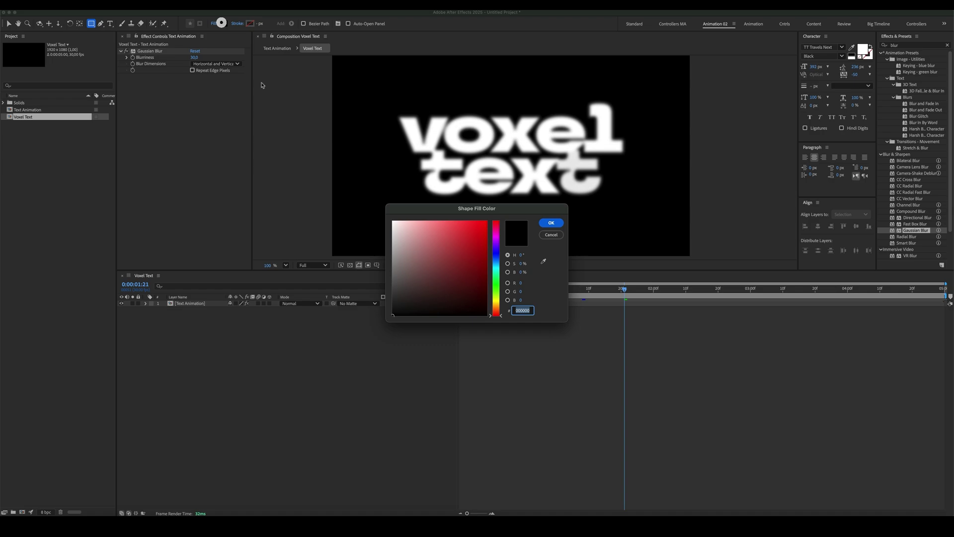
{"action": "left_click_drag", "start_coordinate": [455, 224], "coordinate": [359, 203]}
{"action": "left_click", "coordinate": [551, 223]}
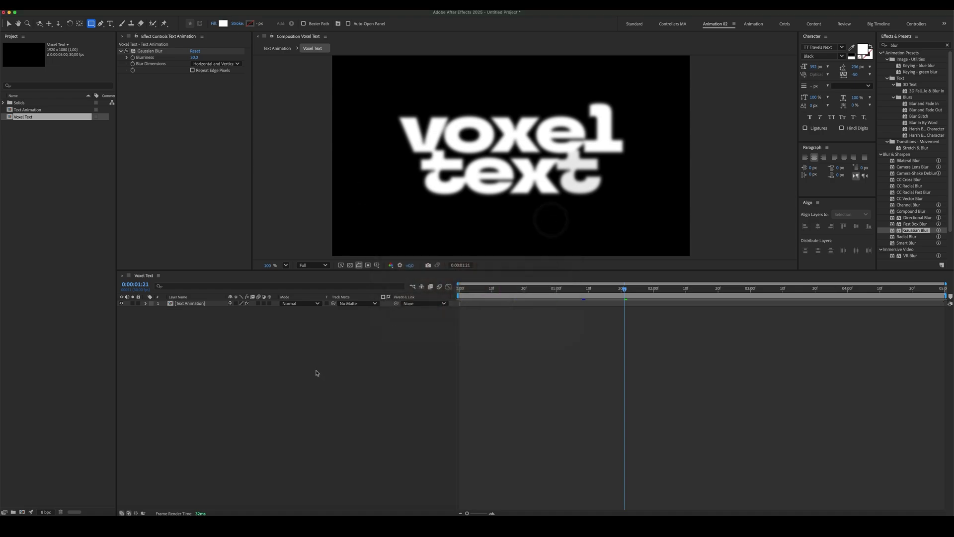
Step: Show safe guides and draw a rectangle over the frame's lower half
{"action": "left_click", "coordinate": [316, 373]}
{"action": "left_click", "coordinate": [91, 26]}
{"action": "scroll", "coordinate": [451, 196], "scroll_direction": "down", "scroll_amount": 4}
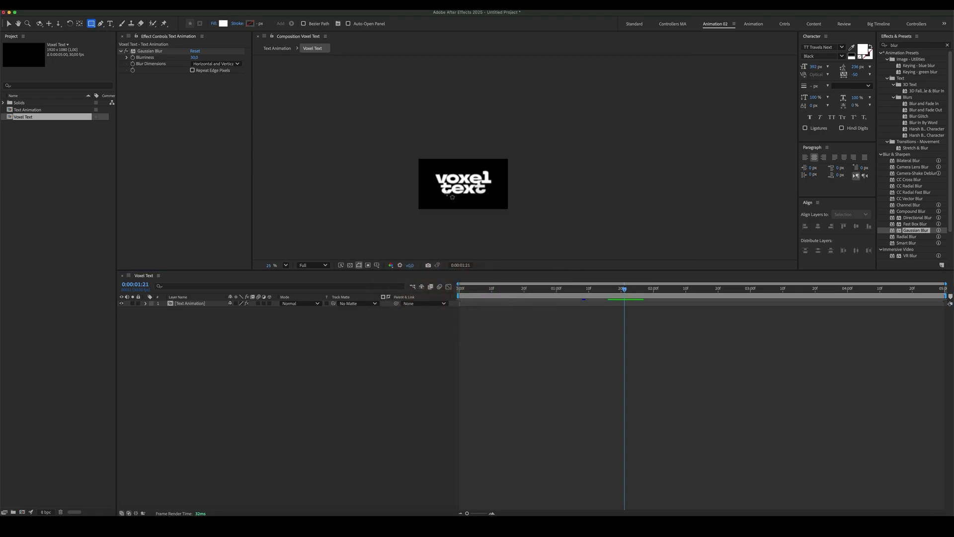
{"action": "scroll", "coordinate": [452, 197], "scroll_direction": "up", "scroll_amount": 2}
{"action": "key", "text": "'"}
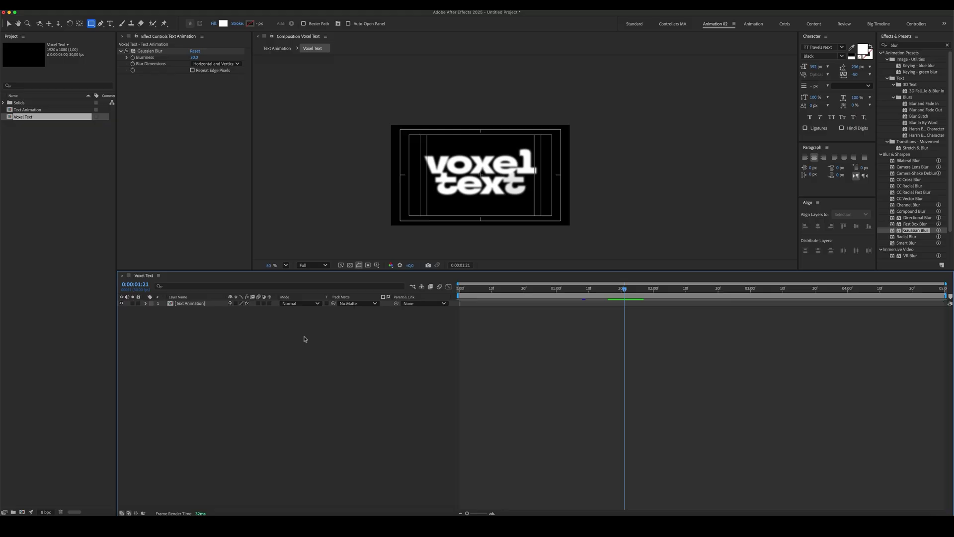
{"action": "left_click", "coordinate": [303, 339]}
{"action": "left_click_drag", "start_coordinate": [301, 187], "coordinate": [661, 237]}
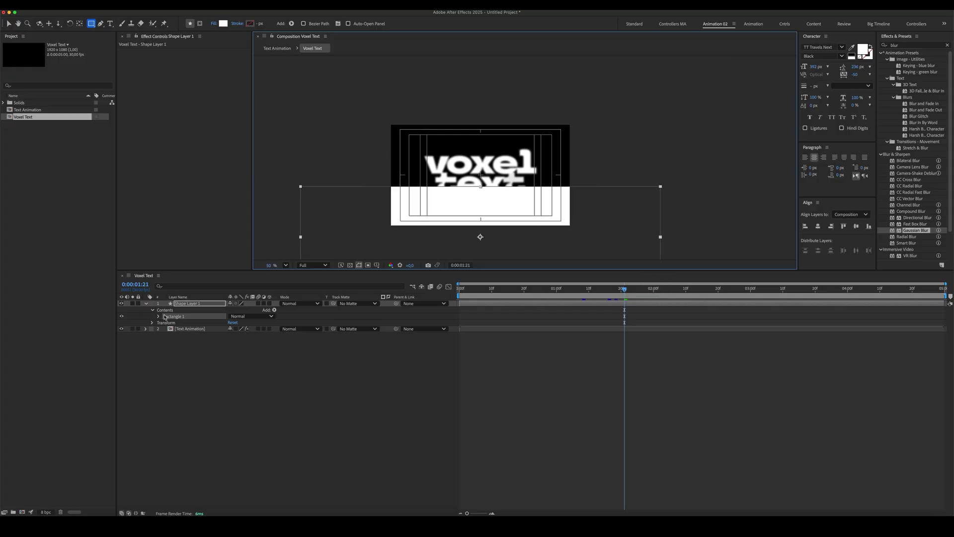
Step: Duplicate the Rectangle 1 group and slide Rectangle 2 up above the text
{"action": "left_click", "coordinate": [160, 318]}
{"action": "key", "text": "ctrl+d"}
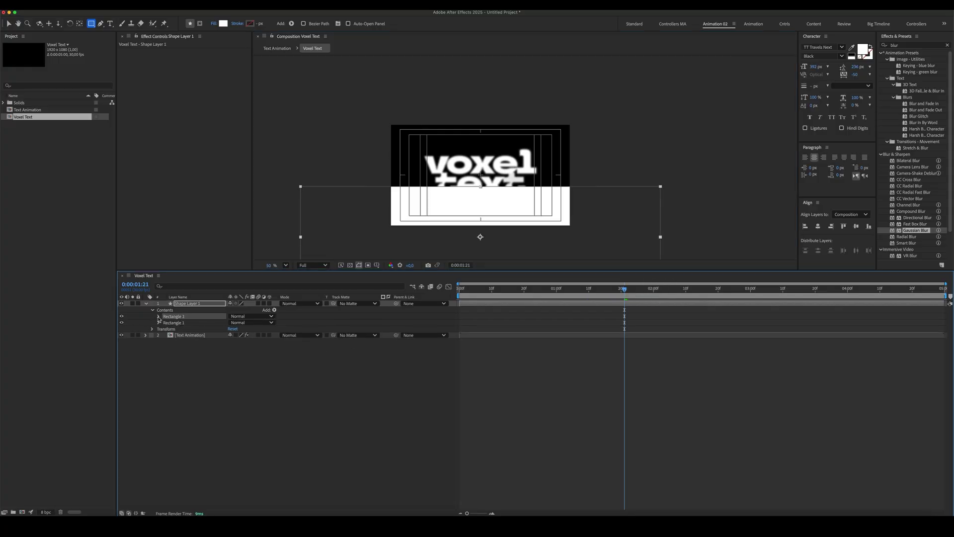
{"action": "left_click", "coordinate": [158, 316]}
{"action": "left_click", "coordinate": [165, 343]}
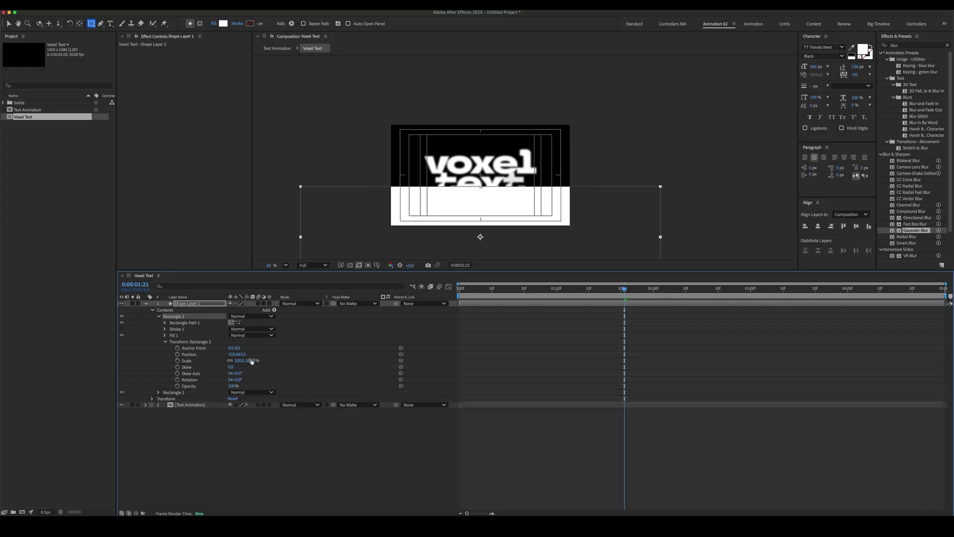
{"action": "mouse_move", "coordinate": [239, 355]}
{"action": "left_mouse_down"}
{"action": "mouse_move", "coordinate": [186, 356]}
{"action": "mouse_move", "coordinate": [213, 342]}
{"action": "mouse_move", "coordinate": [202, 343]}
{"action": "left_mouse_up"}
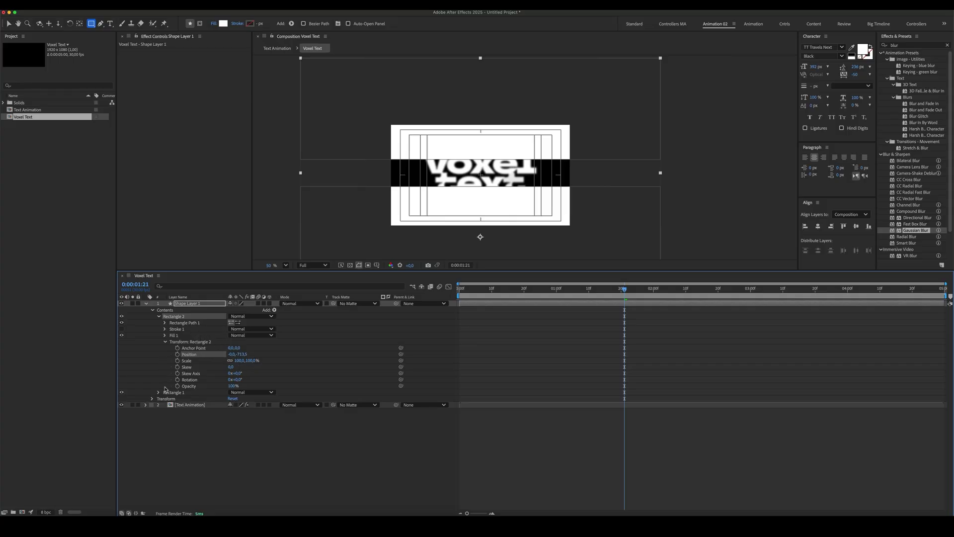
Step: Resize the Rectangle 1 path
{"action": "left_click", "coordinate": [157, 393]}
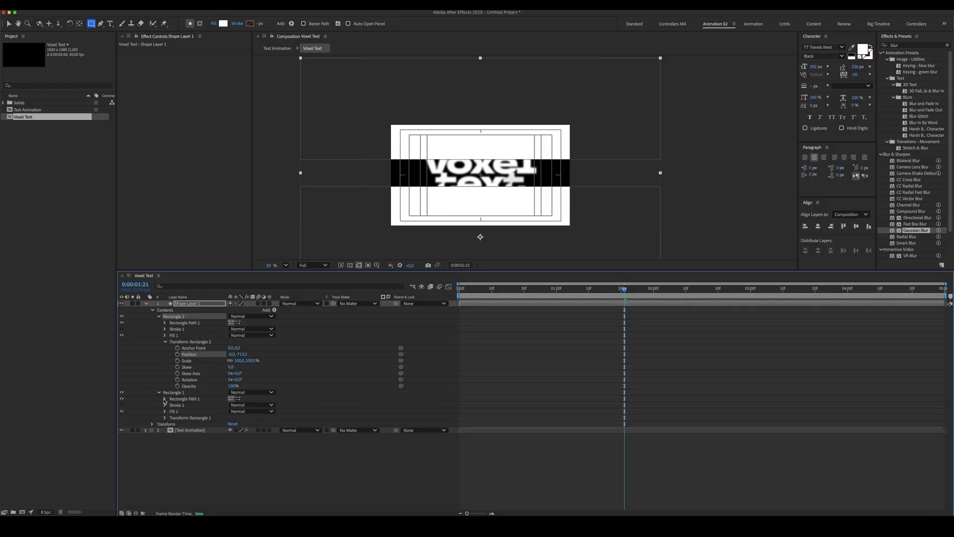
{"action": "left_click", "coordinate": [165, 399]}
{"action": "mouse_move", "coordinate": [254, 405]}
{"action": "left_mouse_down"}
{"action": "mouse_move", "coordinate": [262, 404]}
{"action": "mouse_move", "coordinate": [246, 405]}
{"action": "left_mouse_up"}
{"action": "left_click", "coordinate": [282, 405]}
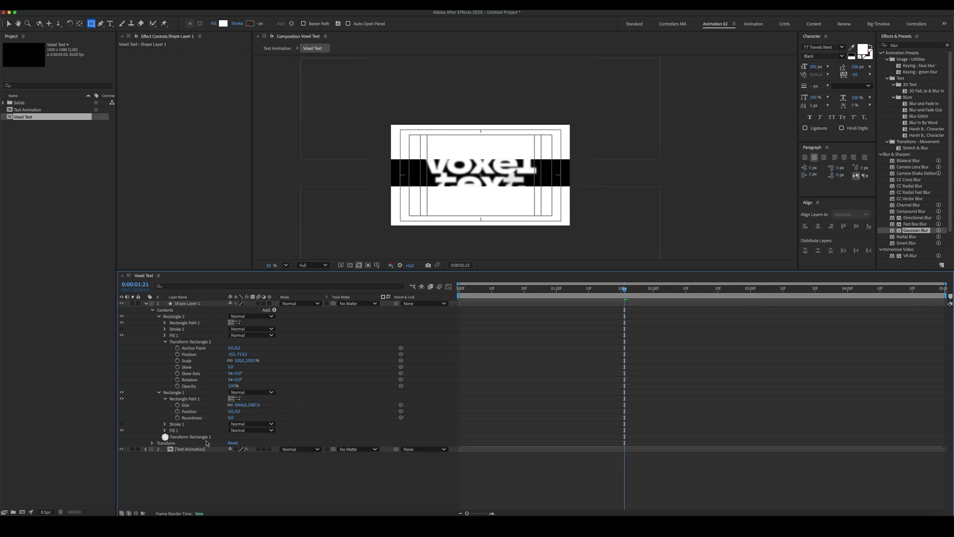
Step: Set Rectangle 1 Position Y to 700 and Rectangle 2 to -700
{"action": "left_click", "coordinate": [165, 436]}
{"action": "left_click", "coordinate": [244, 449]}
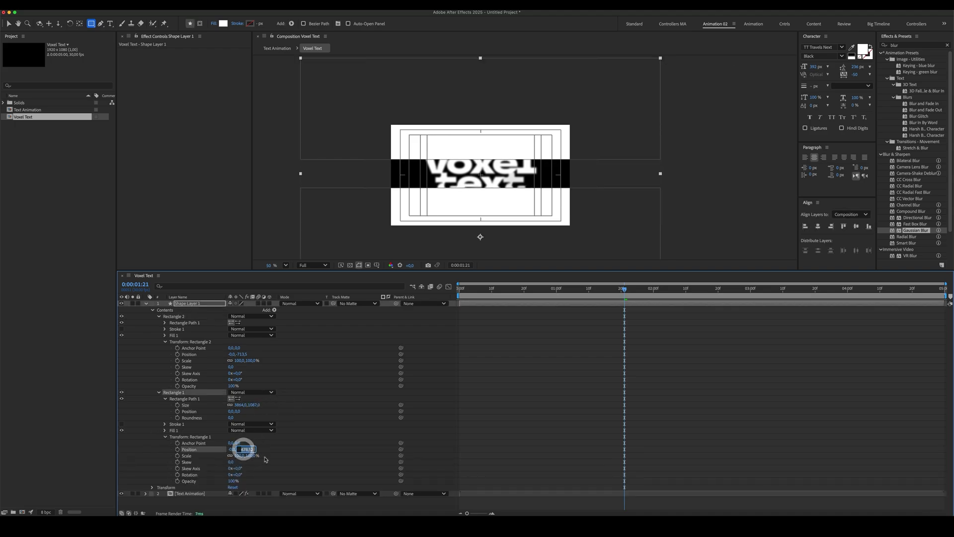
{"action": "type", "text": "700"}
{"action": "key", "text": "Return"}
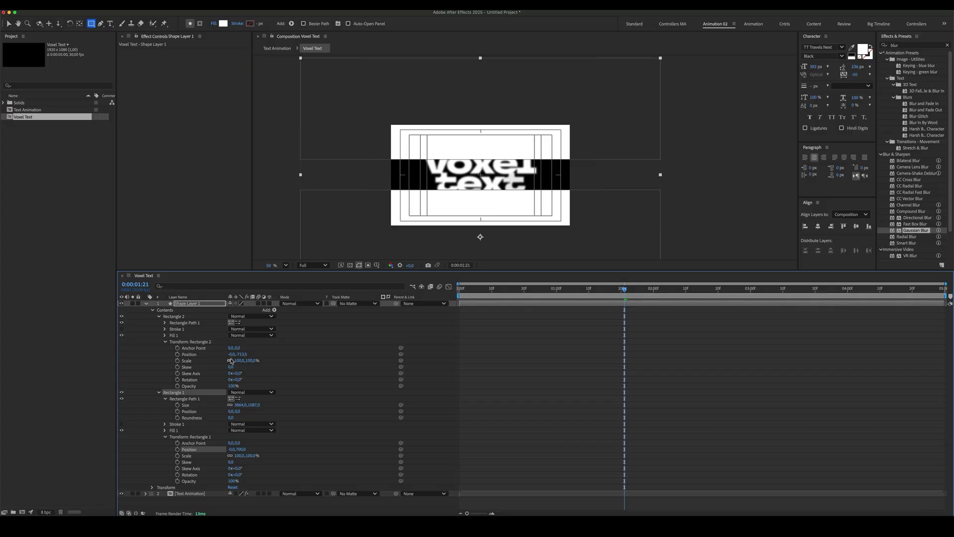
{"action": "left_click", "coordinate": [240, 354]}
{"action": "key", "text": "Return"}
Step: Rotate Shape Layer 1 to about -21 degrees
{"action": "left_click", "coordinate": [198, 305]}
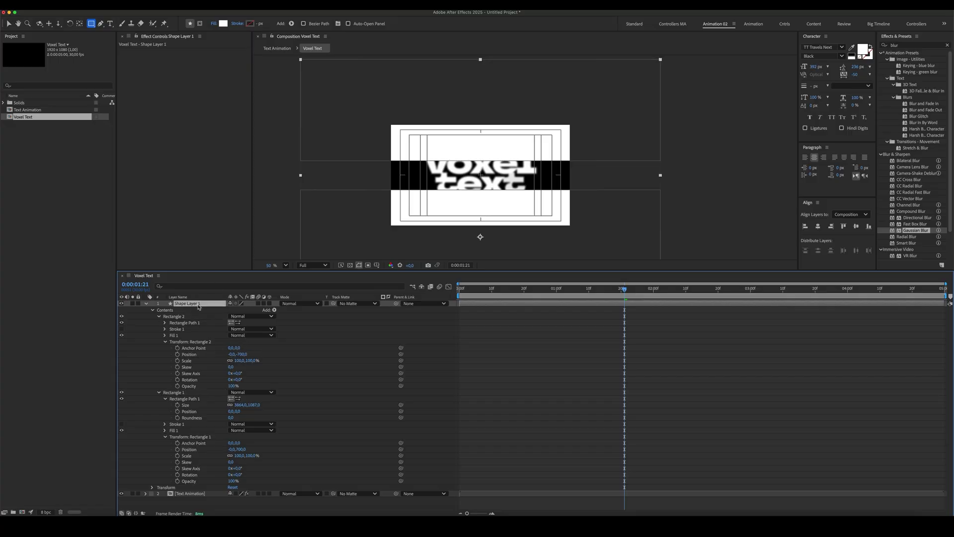
{"action": "key", "text": "r"}
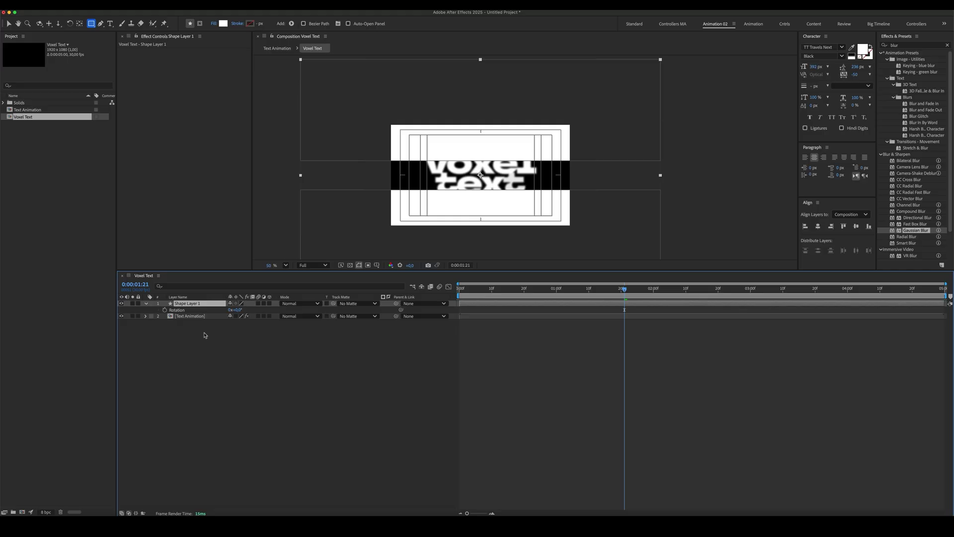
{"action": "left_click_drag", "start_coordinate": [237, 310], "coordinate": [224, 310]}
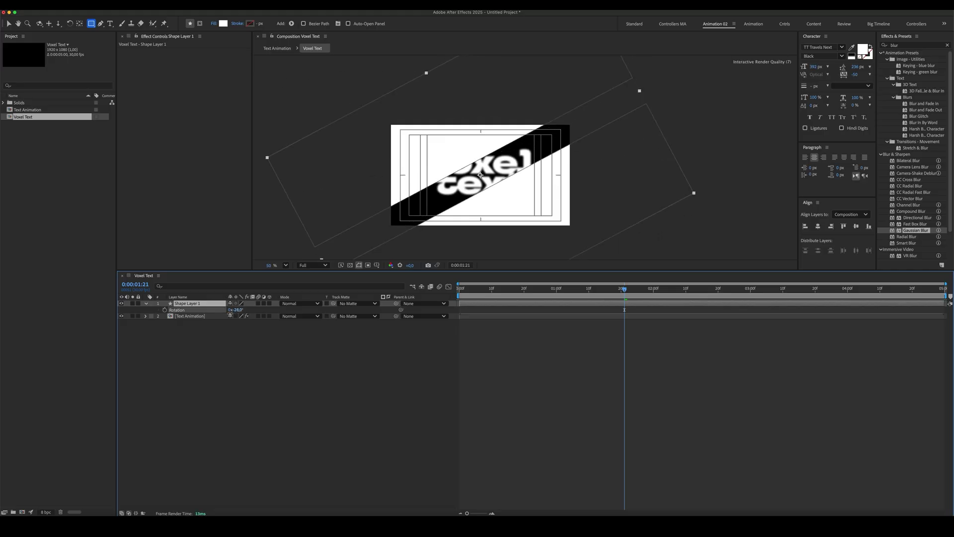
{"action": "left_click", "coordinate": [220, 336]}
Step: Set Rectangle 2 Position Y to -800 and Rectangle 1 to 800, then collapse the layer
{"action": "left_click", "coordinate": [192, 303]}
{"action": "key", "text": "u"}
{"action": "key", "text": "u"}
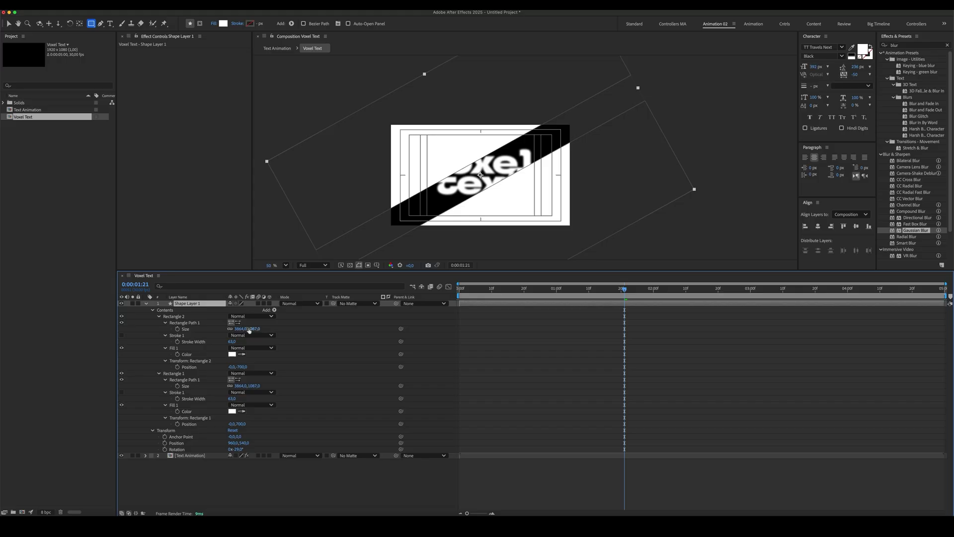
{"action": "left_click", "coordinate": [240, 367]}
{"action": "type", "text": "-800"}
{"action": "key", "text": "Return"}
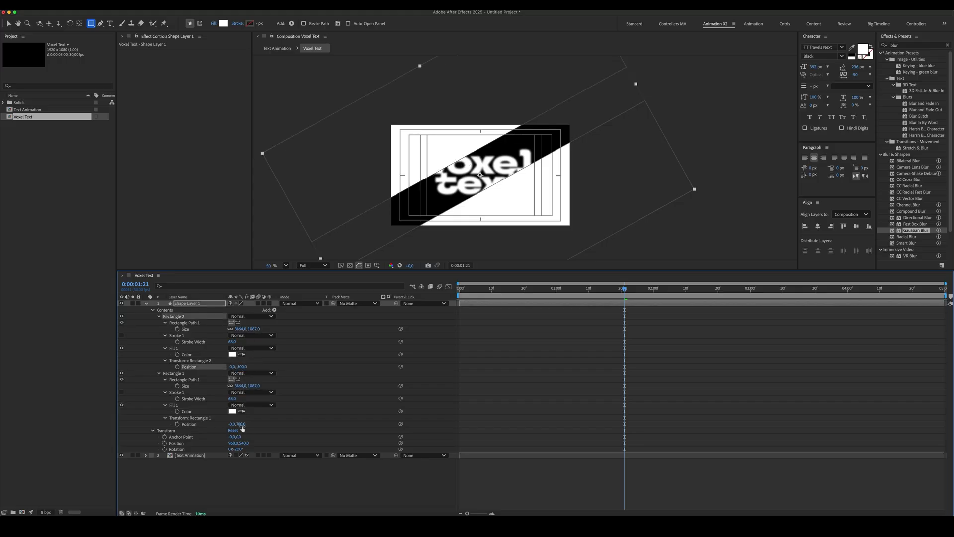
{"action": "left_click", "coordinate": [240, 424]}
{"action": "type", "text": "800"}
{"action": "key", "text": "Return"}
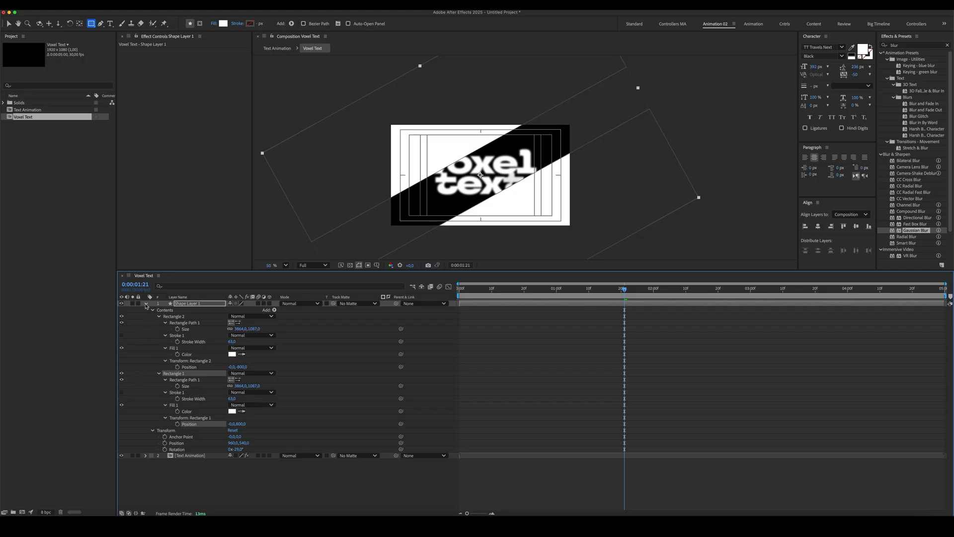
{"action": "left_click", "coordinate": [146, 304]}
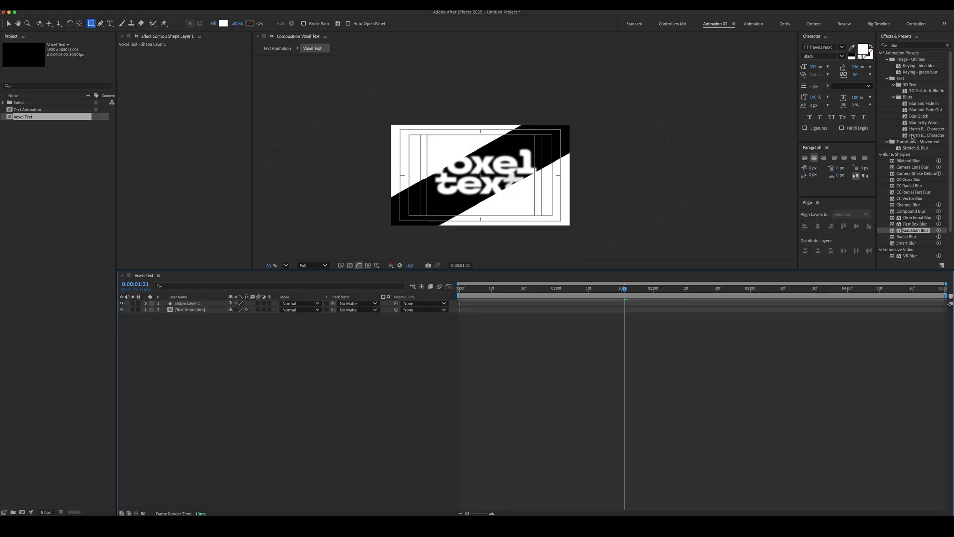
Step: Apply Fast Box Blur to the shape layer and rename it Blur Mask
{"action": "left_click_drag", "start_coordinate": [909, 223], "coordinate": [203, 304]}
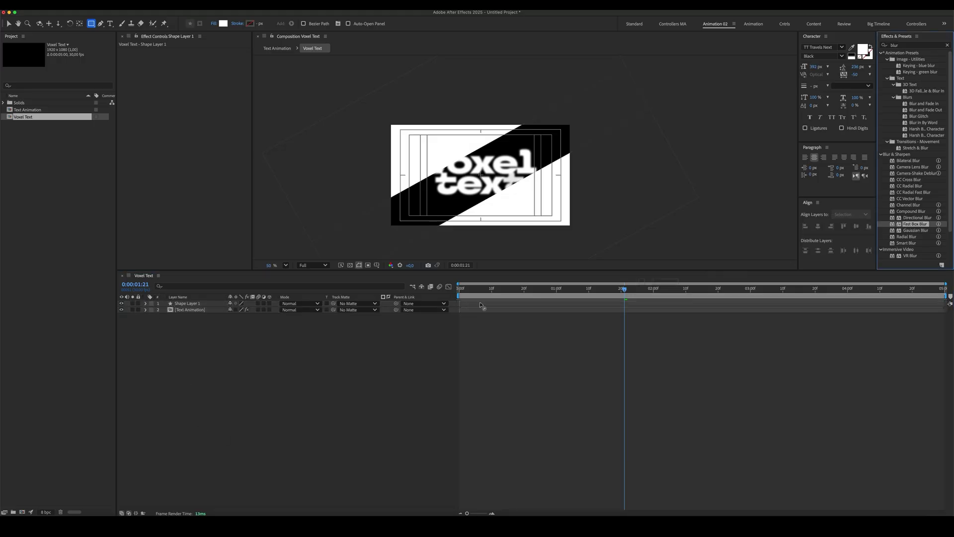
{"action": "left_click", "coordinate": [203, 304]}
{"action": "key", "text": "Return"}
{"action": "key", "text": "BackSpace"}
{"action": "type", "text": "Blur Mask"}
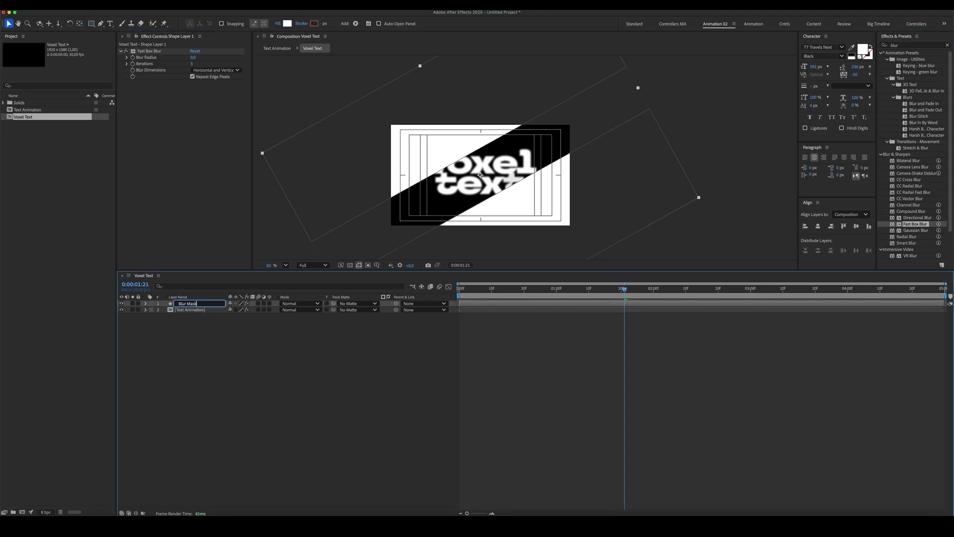
{"action": "key", "text": "Return"}
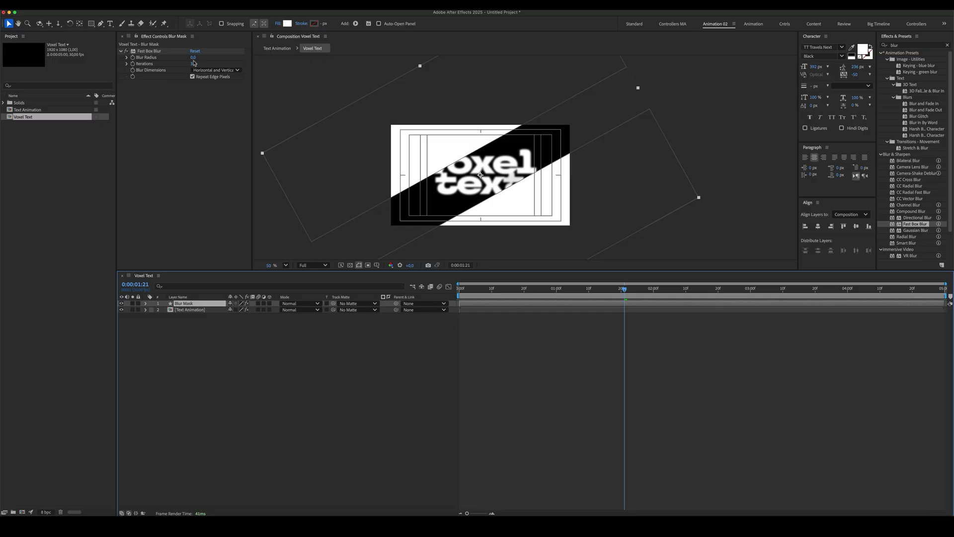
Step: Set Blur Radius to 100 and hide the Blur Mask layer
{"action": "left_click", "coordinate": [192, 58]}
{"action": "type", "text": "100"}
{"action": "key", "text": "Return"}
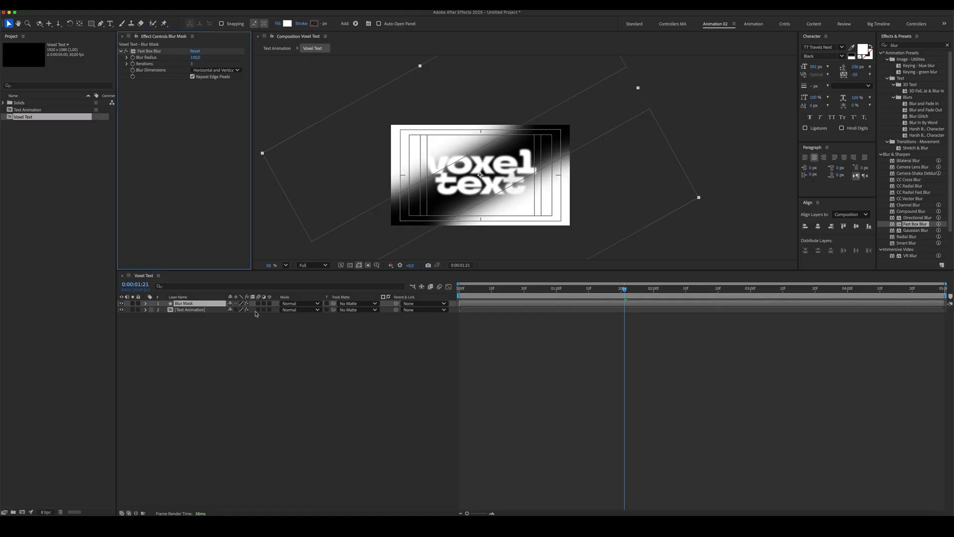
{"action": "left_click", "coordinate": [252, 345]}
{"action": "left_click", "coordinate": [122, 303]}
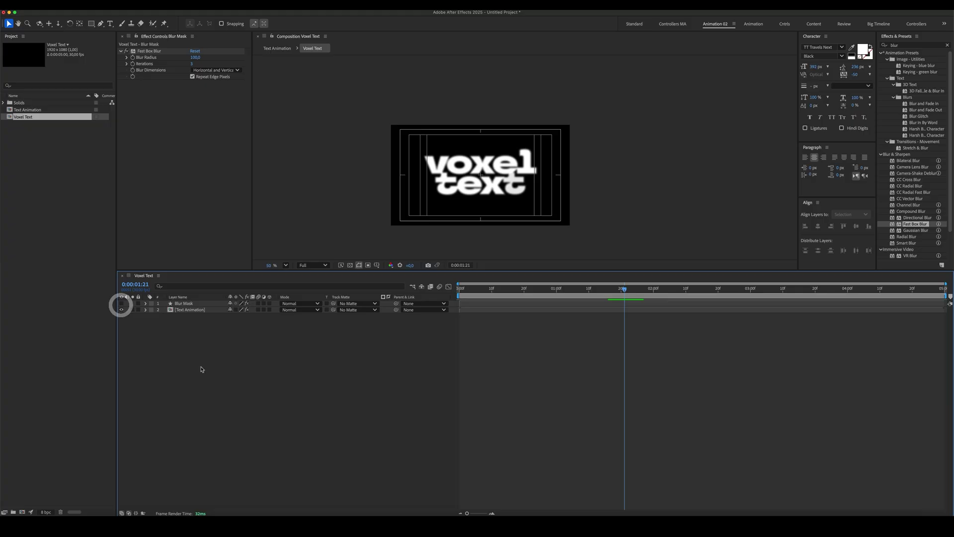
Step: Hide the safe guides and add an adjustment layer named Lens Blur
{"action": "key", "text": "'"}
{"action": "right_click", "coordinate": [217, 351]}
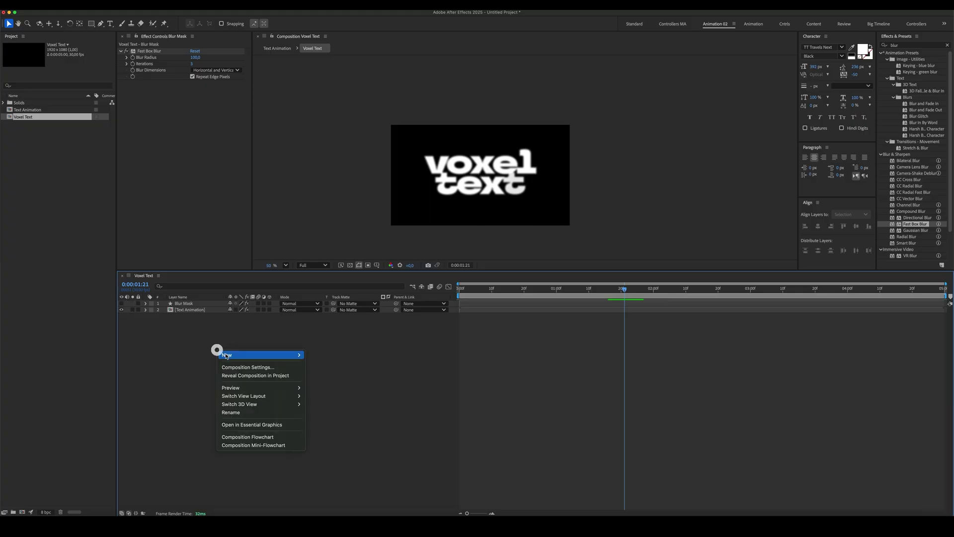
{"action": "mouse_move", "coordinate": [259, 355]}
{"action": "left_click", "coordinate": [335, 415]}
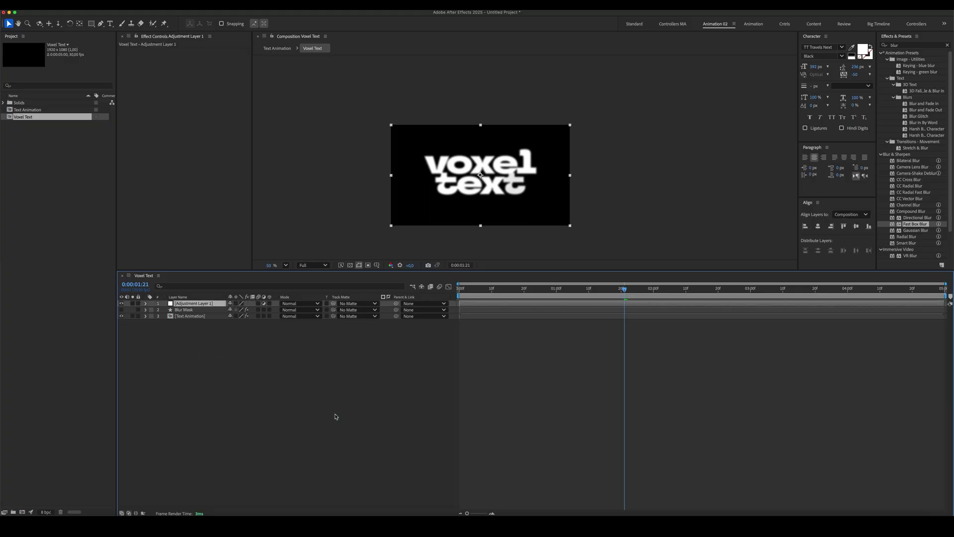
{"action": "type", "text": "Lens Blur"}
{"action": "key", "text": "Return"}
Step: Apply Camera Lens Blur to the Lens Blur layer, using masks as blur map source
{"action": "left_click_drag", "start_coordinate": [906, 168], "coordinate": [200, 304]}
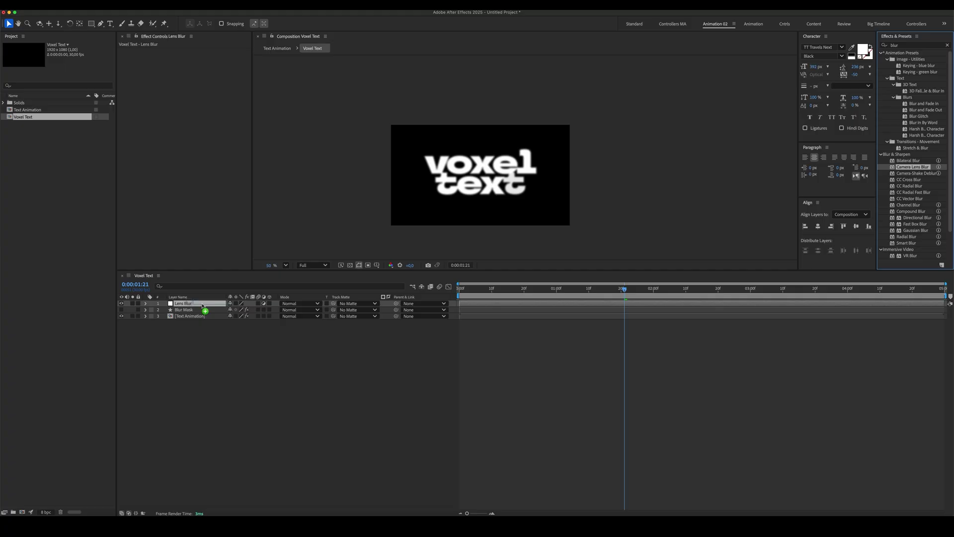
{"action": "left_click", "coordinate": [204, 108]}
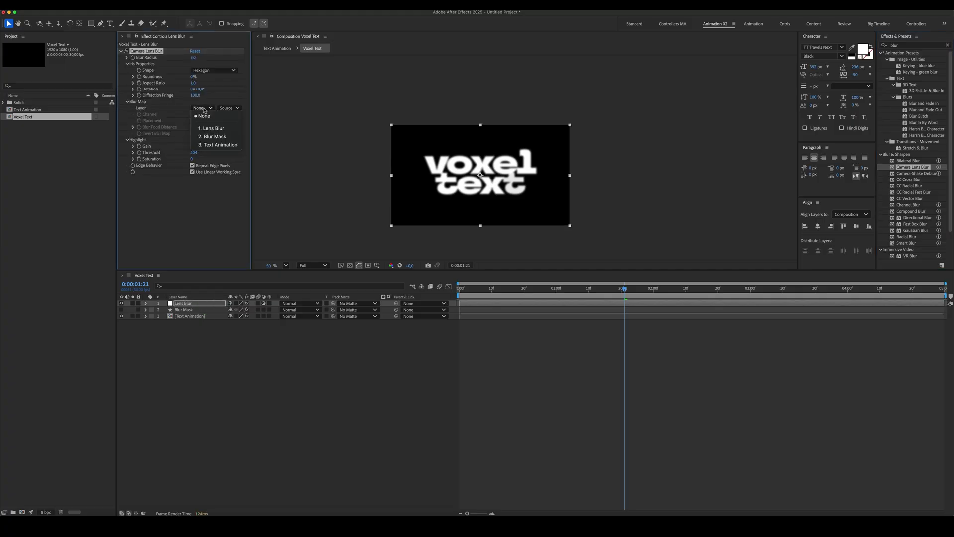
{"action": "left_click", "coordinate": [212, 128]}
{"action": "left_click", "coordinate": [227, 108]}
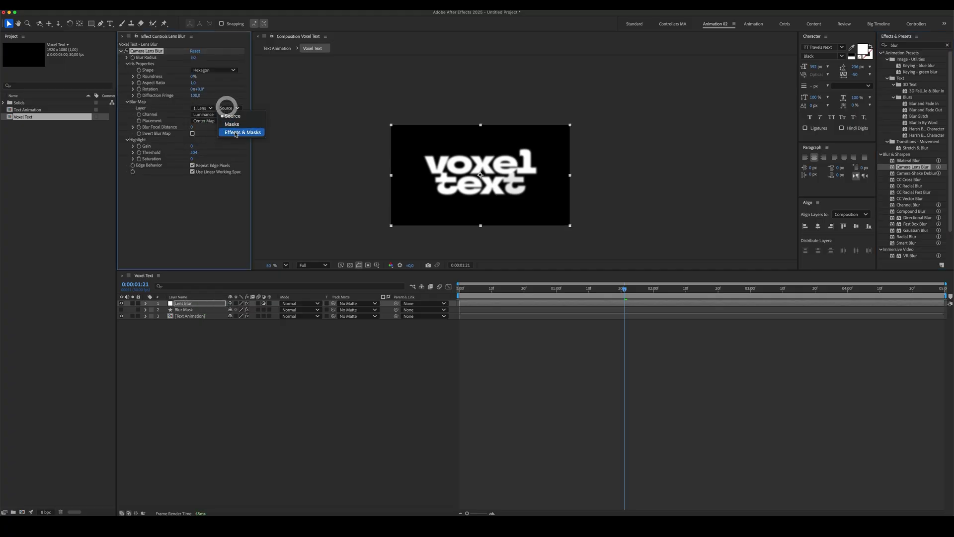
{"action": "left_click", "coordinate": [232, 132]}
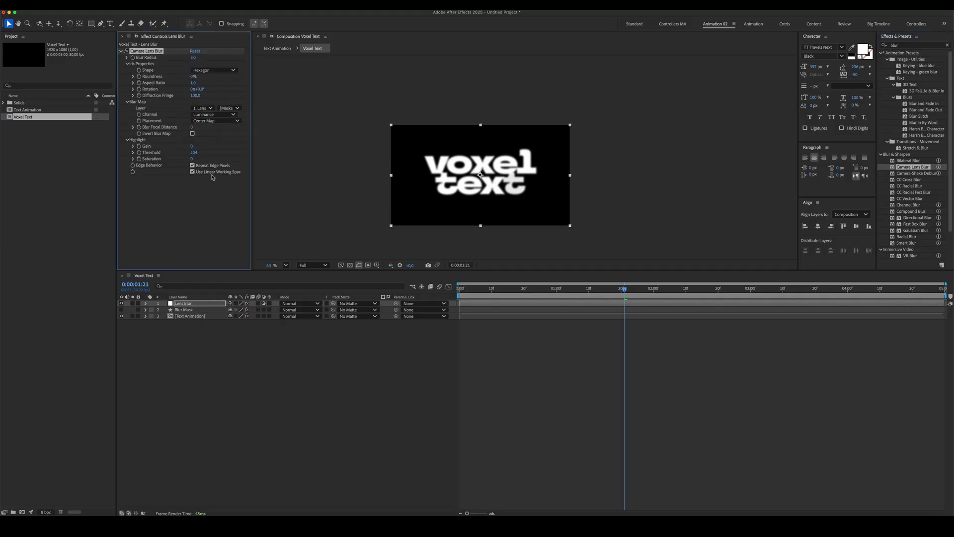
Step: Set the lens blur radius to 50 and the blur map layer to Blur Mask
{"action": "left_click", "coordinate": [193, 58]}
{"action": "type", "text": "30"}
{"action": "key", "text": "Return"}
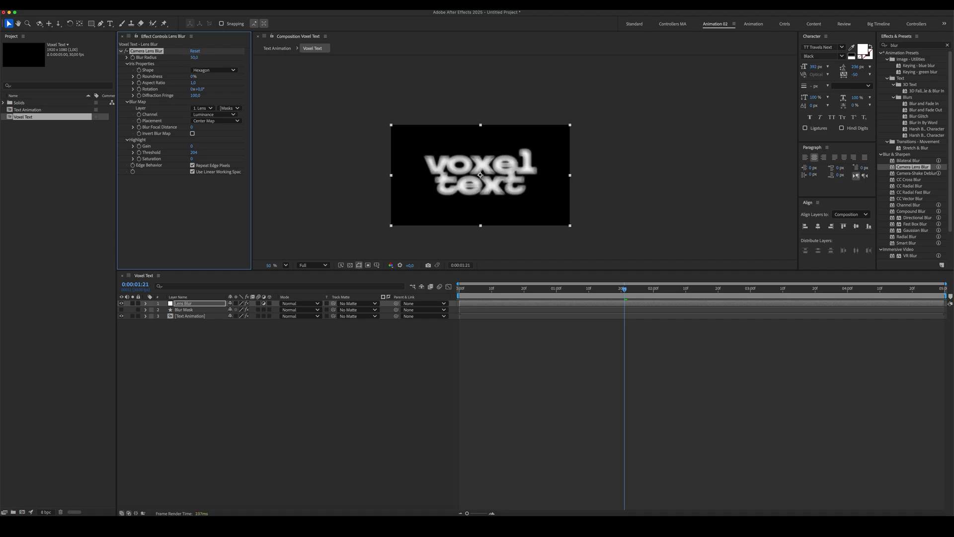
{"action": "left_click", "coordinate": [201, 108]}
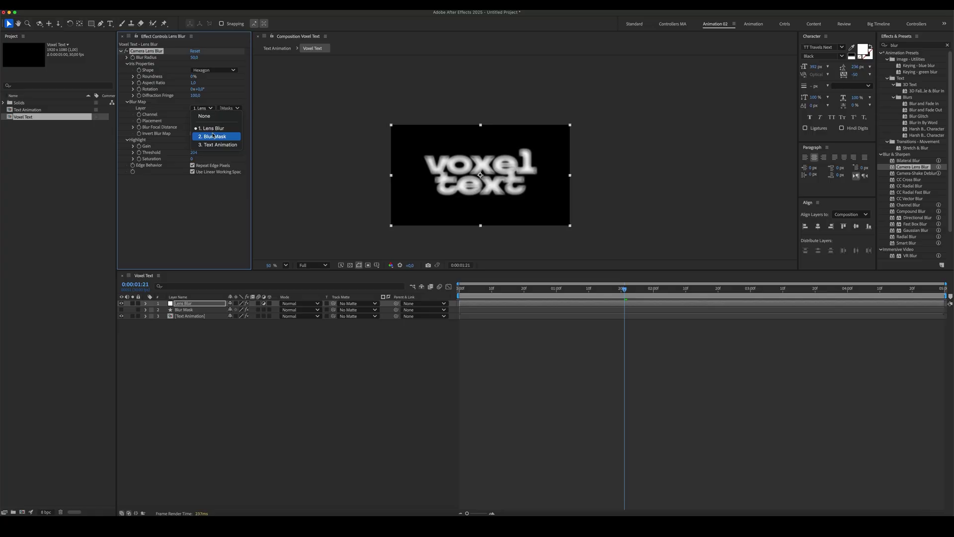
{"action": "left_click", "coordinate": [209, 131]}
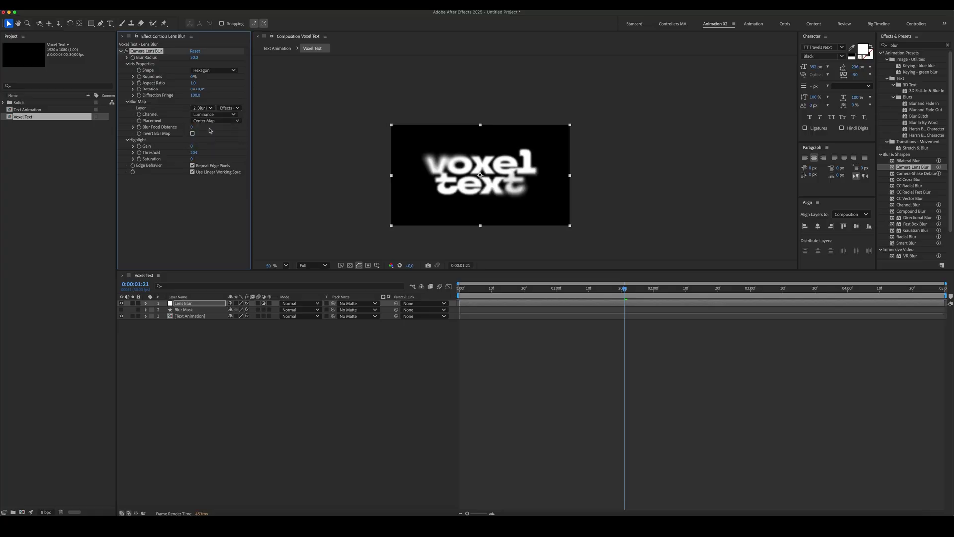
Step: Move Blur Mask above Lens Blur and fit the preview to the viewer
{"action": "left_click_drag", "start_coordinate": [199, 309], "coordinate": [199, 302]}
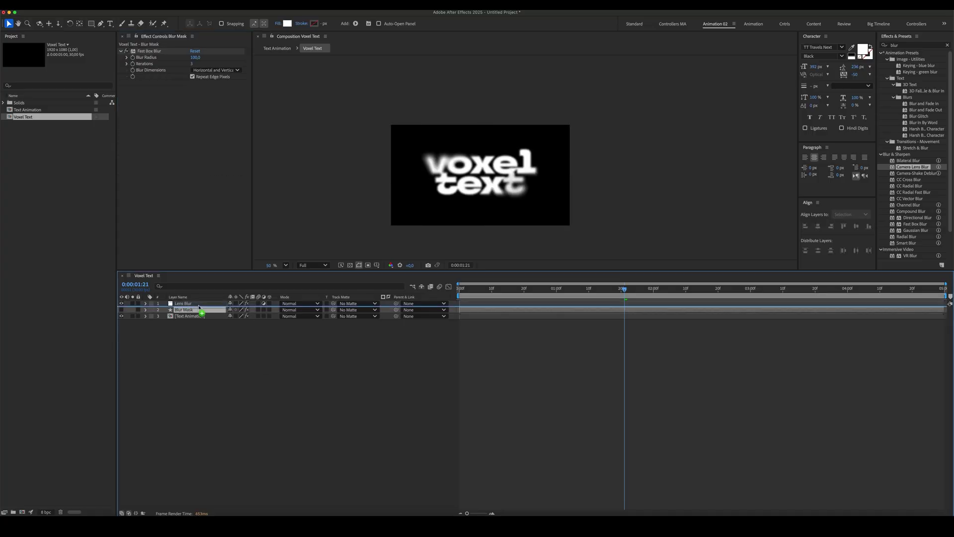
{"action": "left_click", "coordinate": [266, 397]}
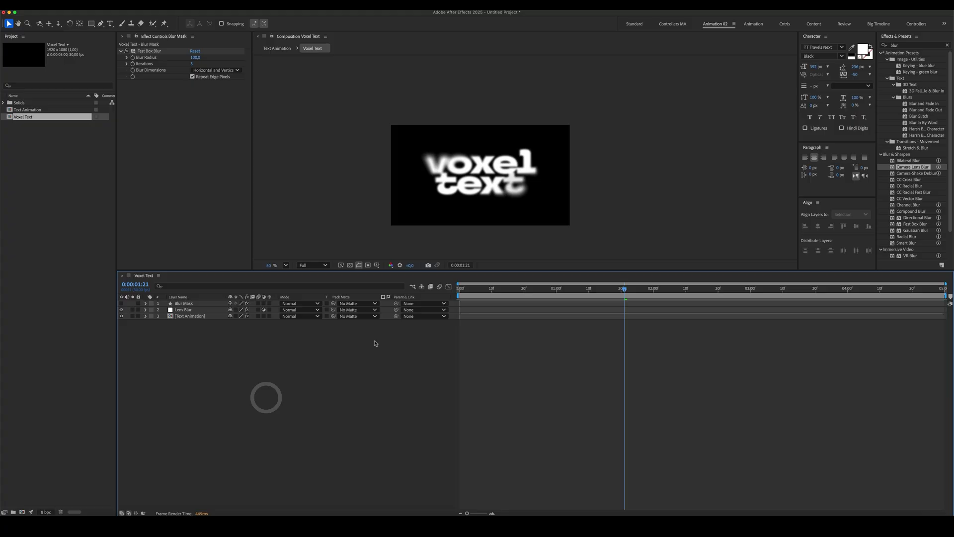
{"action": "left_click", "coordinate": [287, 265]}
{"action": "left_click", "coordinate": [291, 288]}
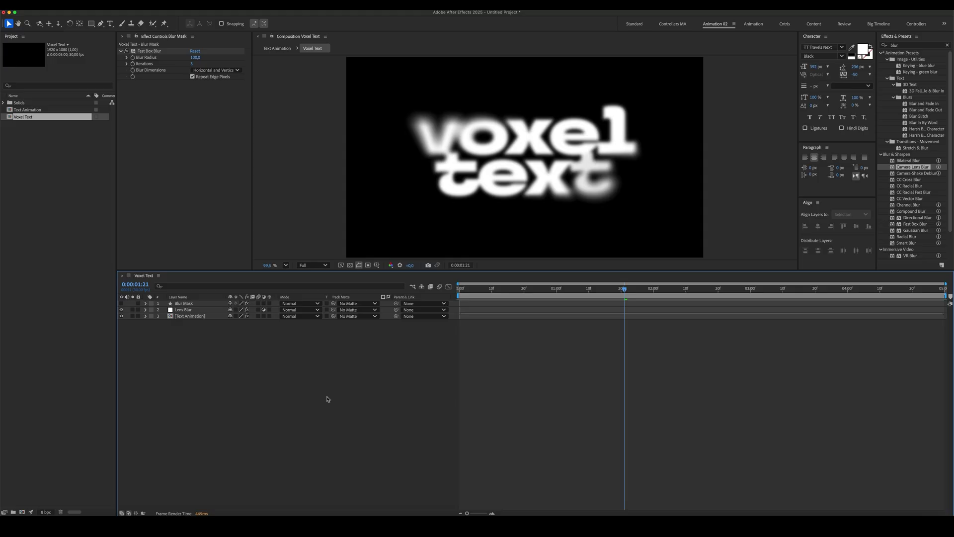
Step: Create a full-composition rectangle layer with a black fill
{"action": "left_click", "coordinate": [91, 23]}
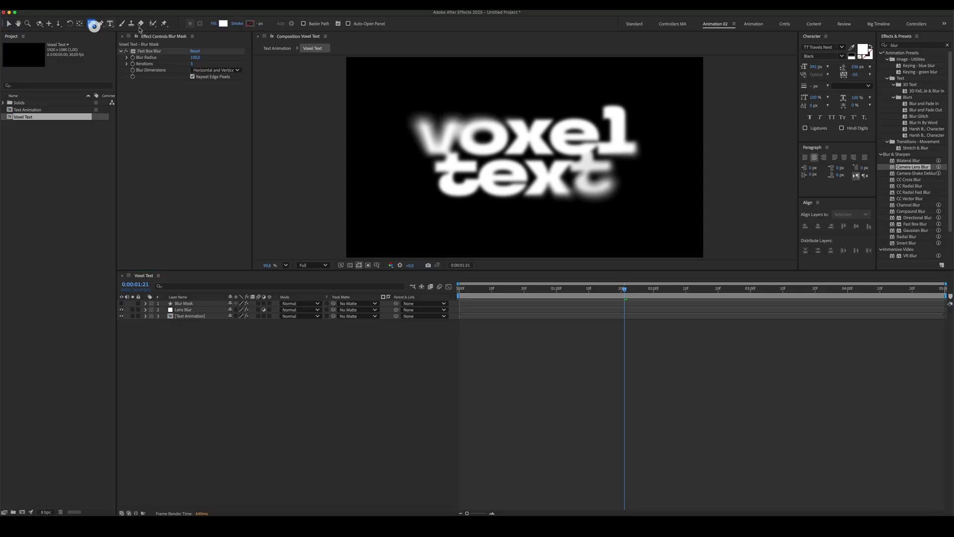
{"action": "left_click", "coordinate": [224, 23]}
{"action": "left_click_drag", "start_coordinate": [402, 319], "coordinate": [381, 358]}
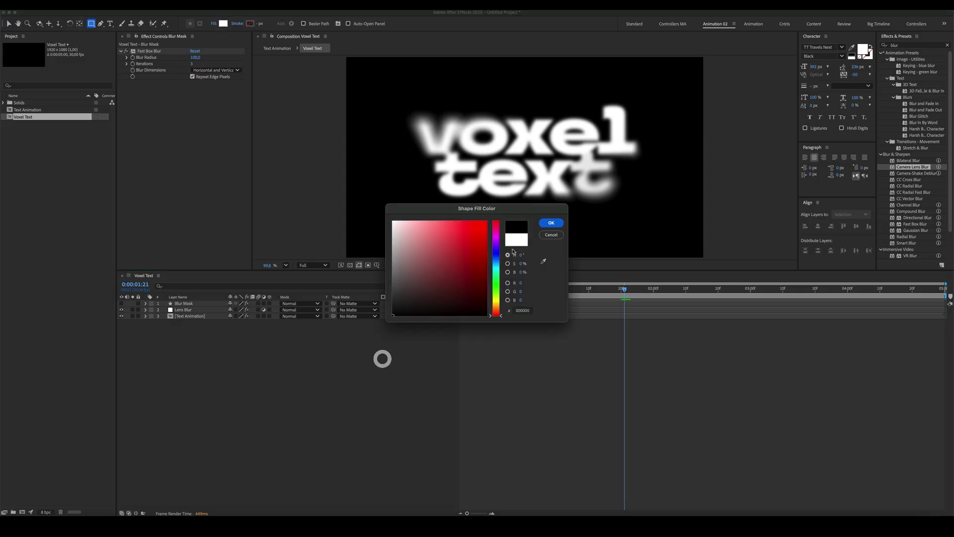
{"action": "left_click", "coordinate": [551, 222]}
{"action": "double_click", "coordinate": [91, 23]}
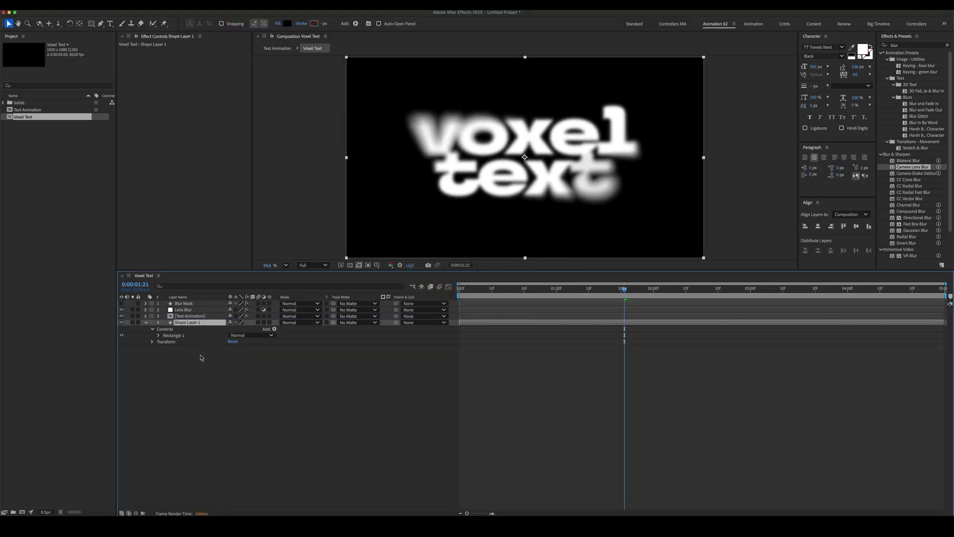
Step: Rename the background layer BG and collapse its properties
{"action": "key", "text": "Return"}
{"action": "type", "text": "BG"}
{"action": "key", "text": "Return"}
{"action": "left_click", "coordinate": [146, 322]}
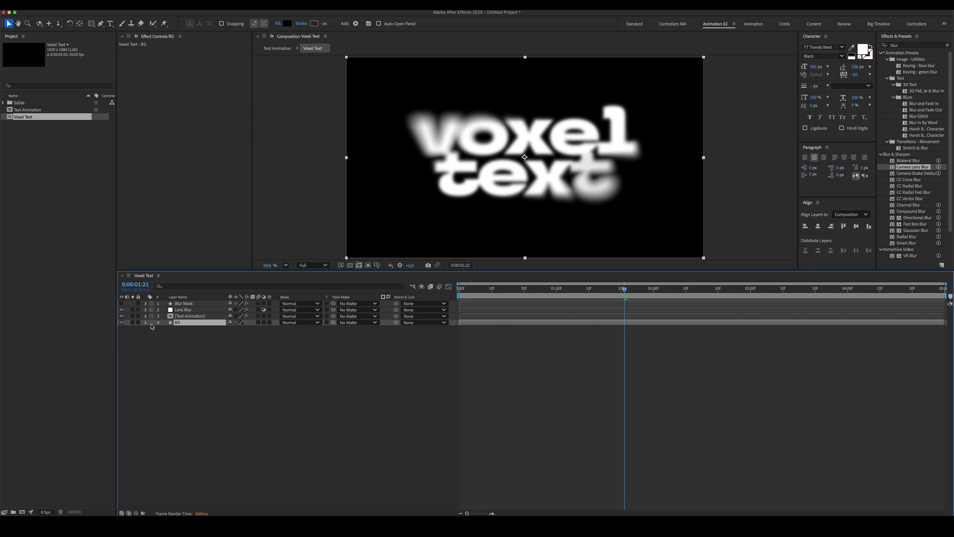
{"action": "left_click", "coordinate": [217, 385]}
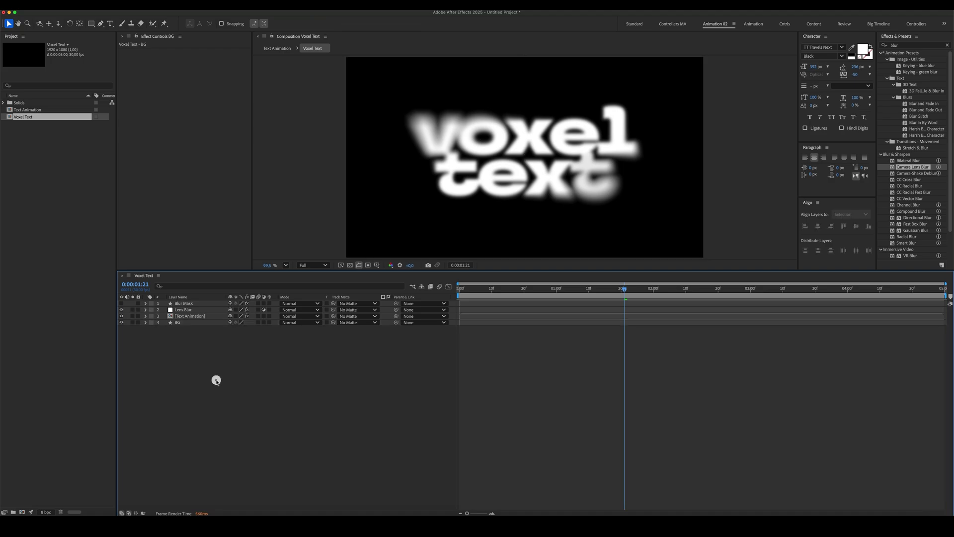
Step: Add a new adjustment layer named Ball Action
{"action": "right_click", "coordinate": [207, 366]}
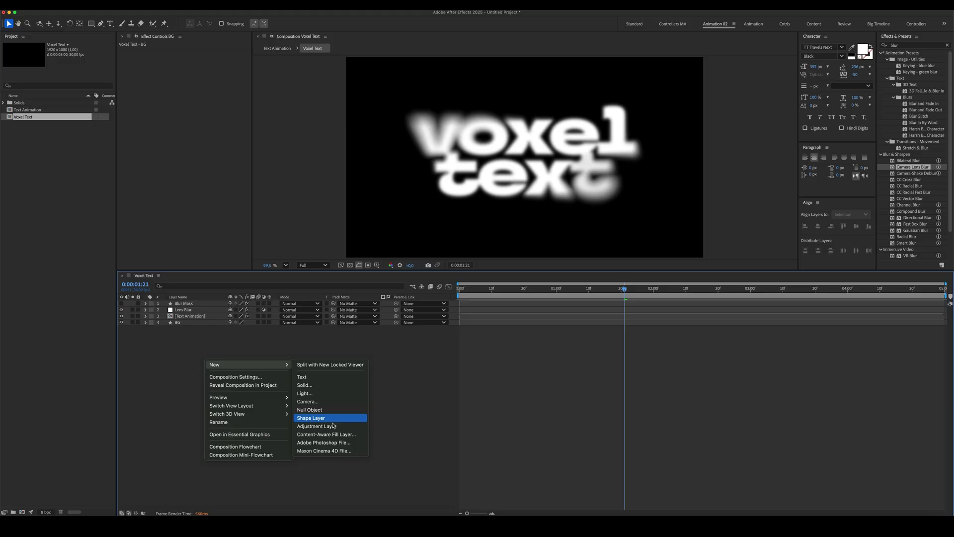
{"action": "left_click", "coordinate": [332, 426]}
{"action": "key", "text": "Return"}
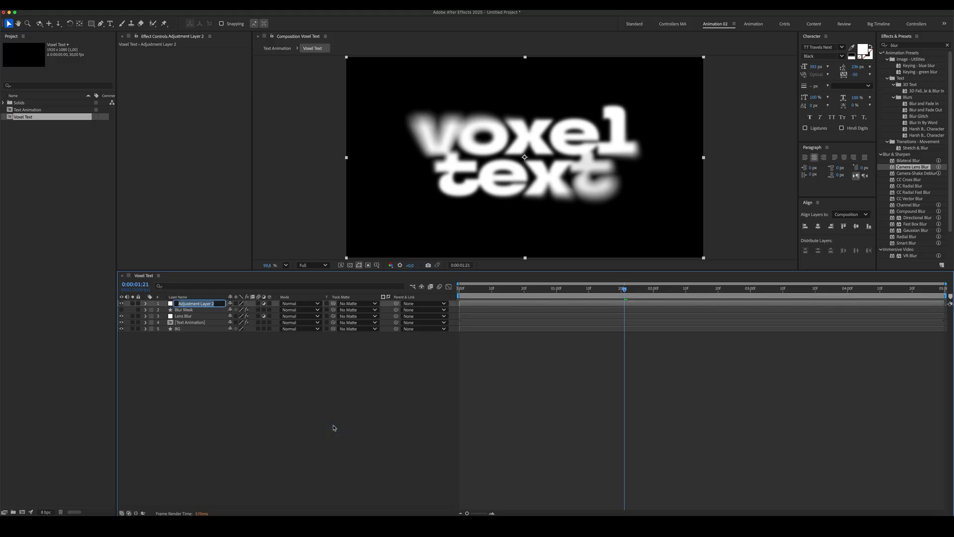
{"action": "type", "text": "Ball Action"}
{"action": "key", "text": "Return"}
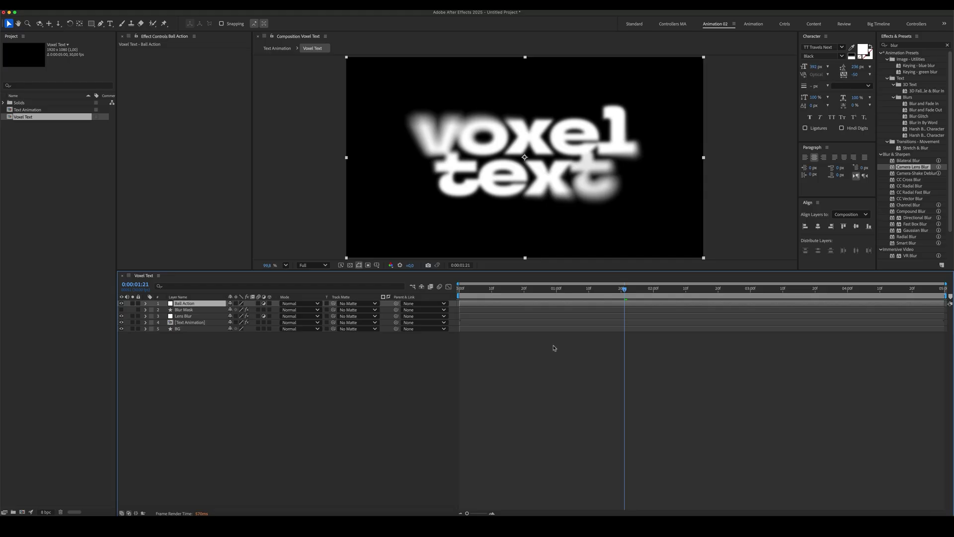
Step: Apply CC Ball Action with Grid Spacing 2, Ball Size 45 and Displace 18
{"action": "left_click", "coordinate": [910, 42]}
{"action": "type", "text": "ball"}
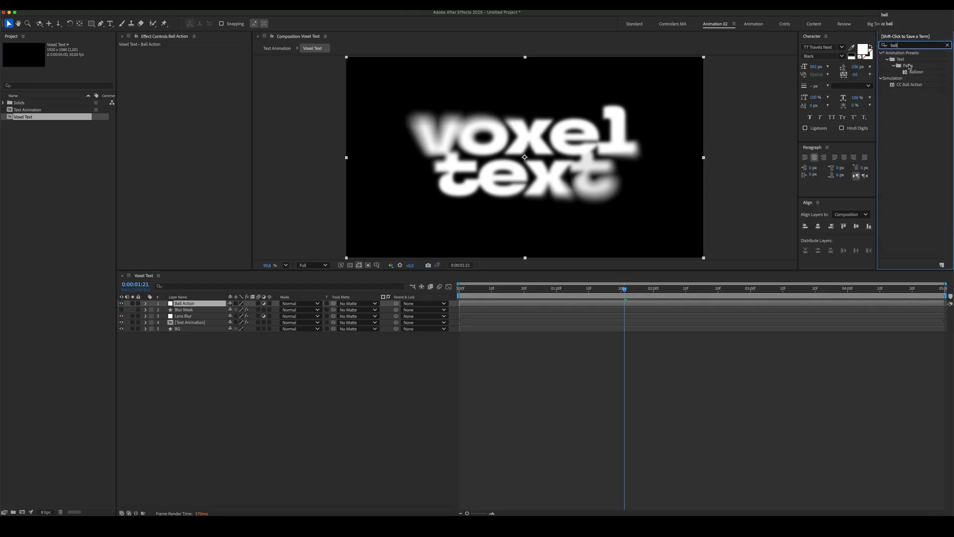
{"action": "left_click_drag", "start_coordinate": [910, 84], "coordinate": [175, 303]}
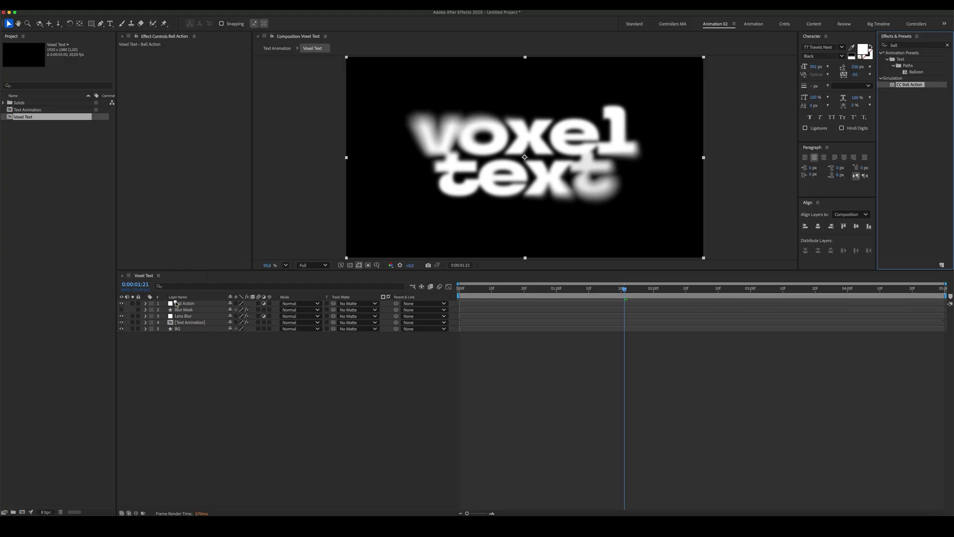
{"action": "left_click", "coordinate": [192, 57]}
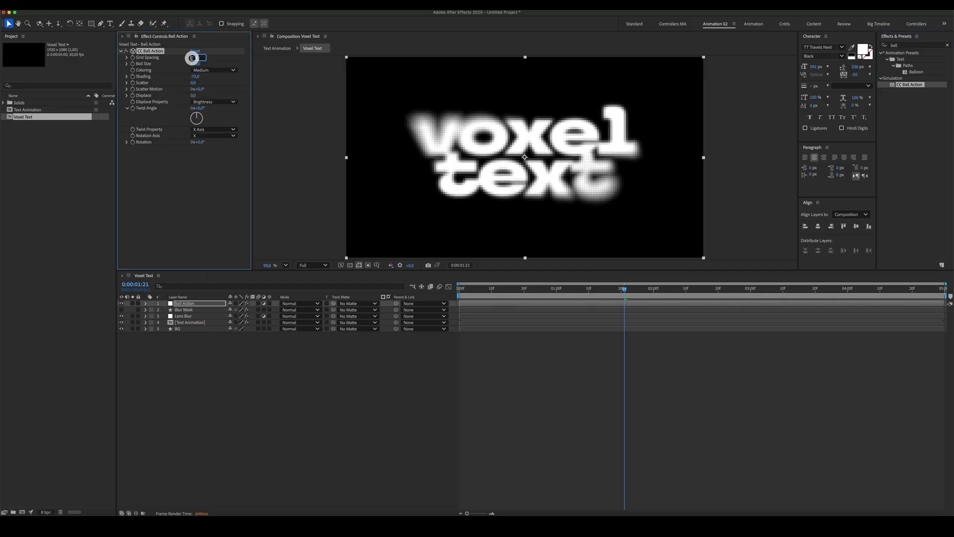
{"action": "type", "text": "2"}
{"action": "key", "text": "Return"}
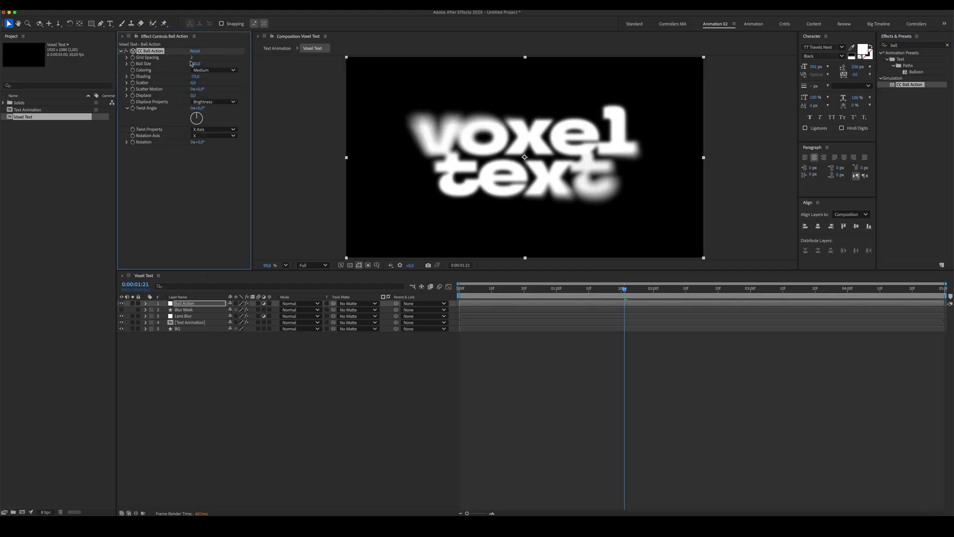
{"action": "left_click", "coordinate": [195, 64]}
{"action": "type", "text": "45"}
{"action": "key", "text": "Return"}
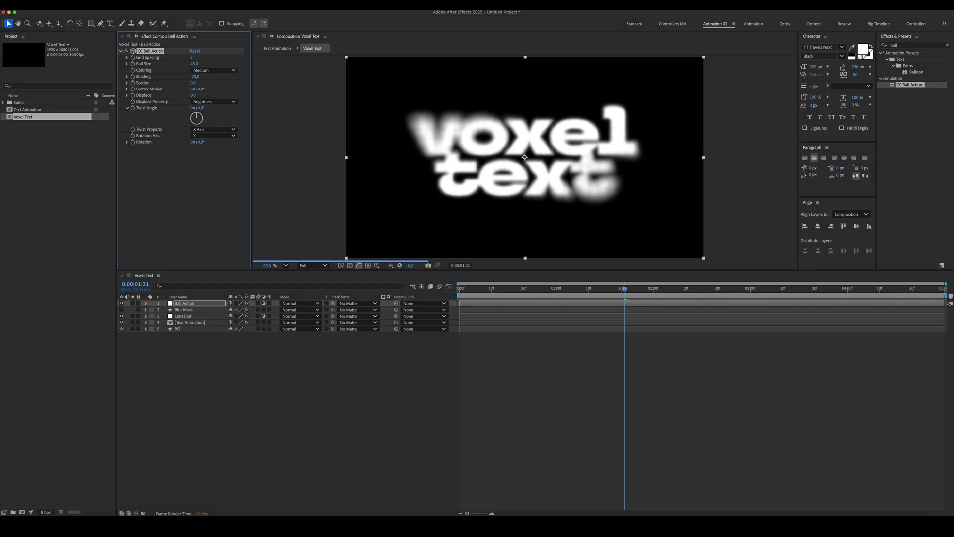
{"action": "left_click", "coordinate": [193, 95]}
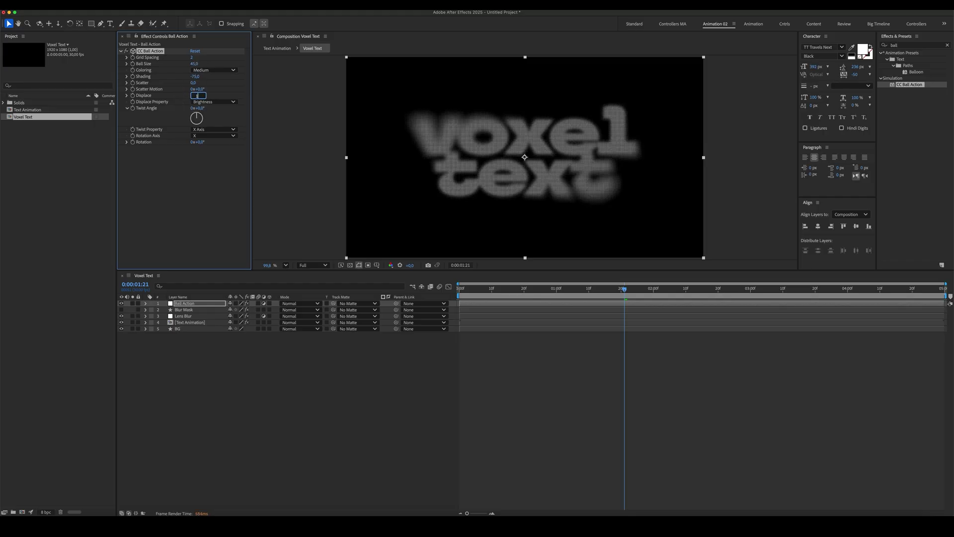
{"action": "type", "text": "18"}
{"action": "key", "text": "Return"}
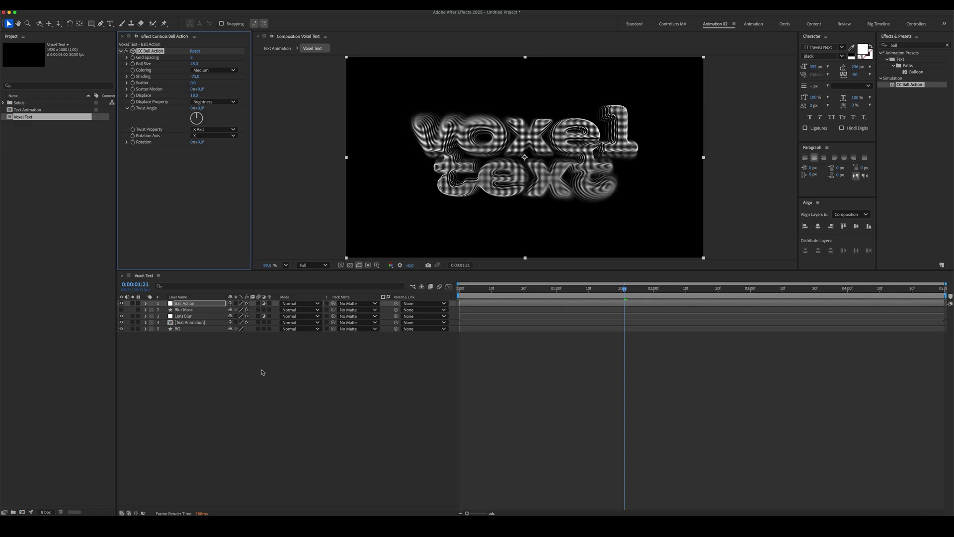
Step: Apply Shift Channels to the Text Animation layer and duplicate the layer
{"action": "left_click", "coordinate": [209, 322]}
{"action": "double_click", "coordinate": [907, 45]}
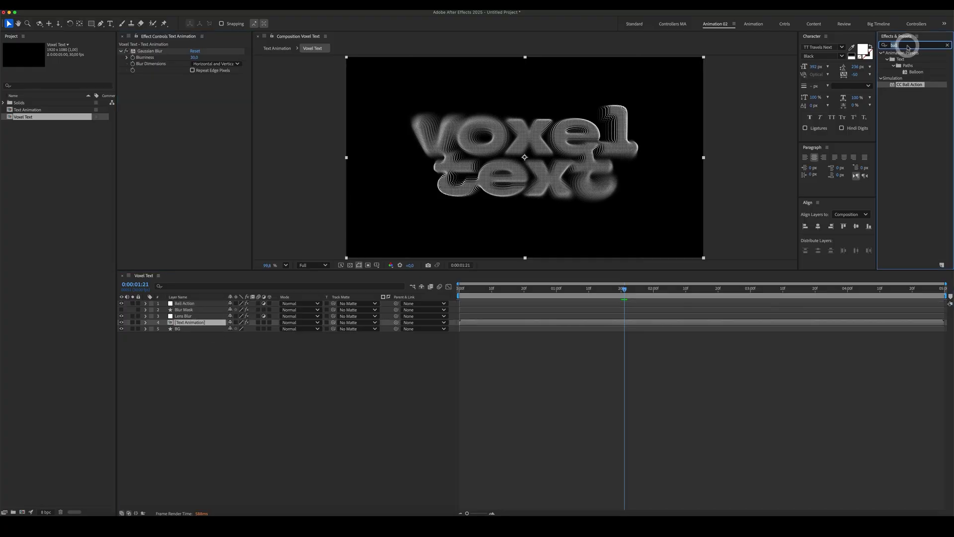
{"action": "type", "text": "shift"}
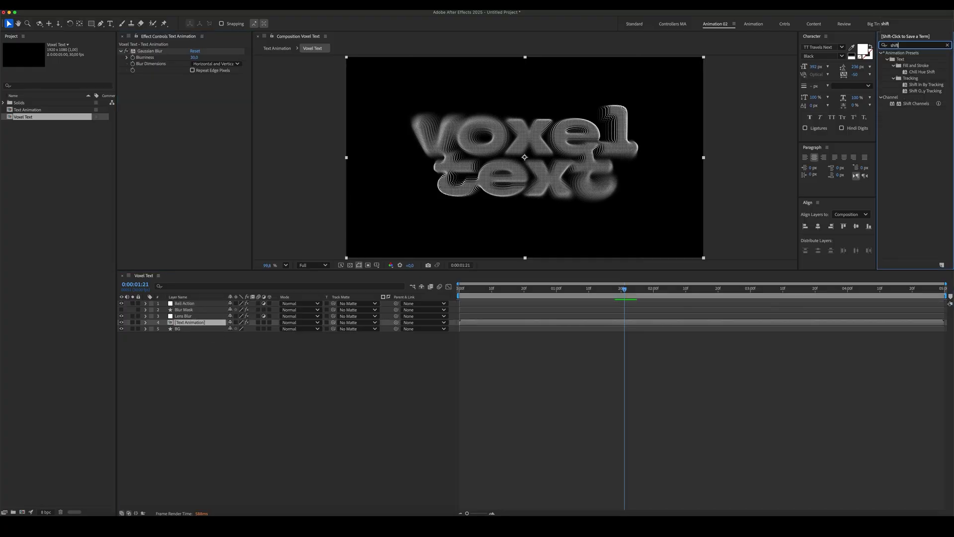
{"action": "double_click", "coordinate": [905, 104]}
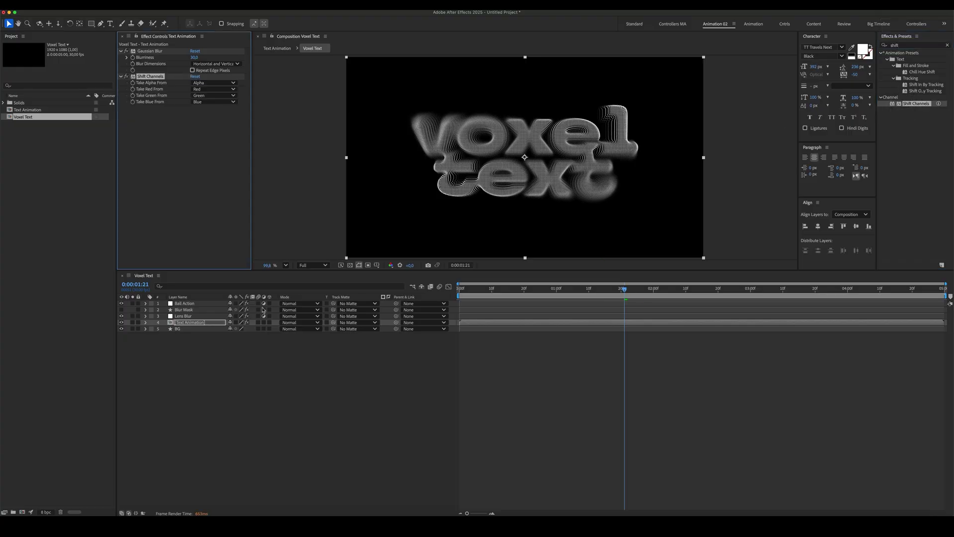
{"action": "left_click", "coordinate": [217, 351]}
{"action": "left_click", "coordinate": [199, 325]}
{"action": "key", "text": "ctrl+d"}
{"action": "key", "text": "ctrl+d"}
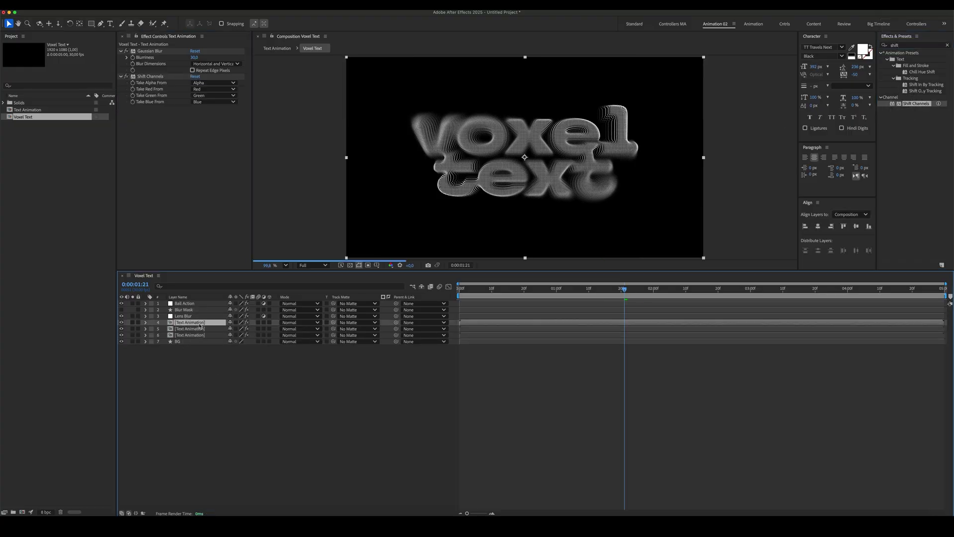
Step: Rename the three text layer copies R, G and B
{"action": "left_click", "coordinate": [198, 326]}
{"action": "key", "text": "Return"}
{"action": "type", "text": "R"}
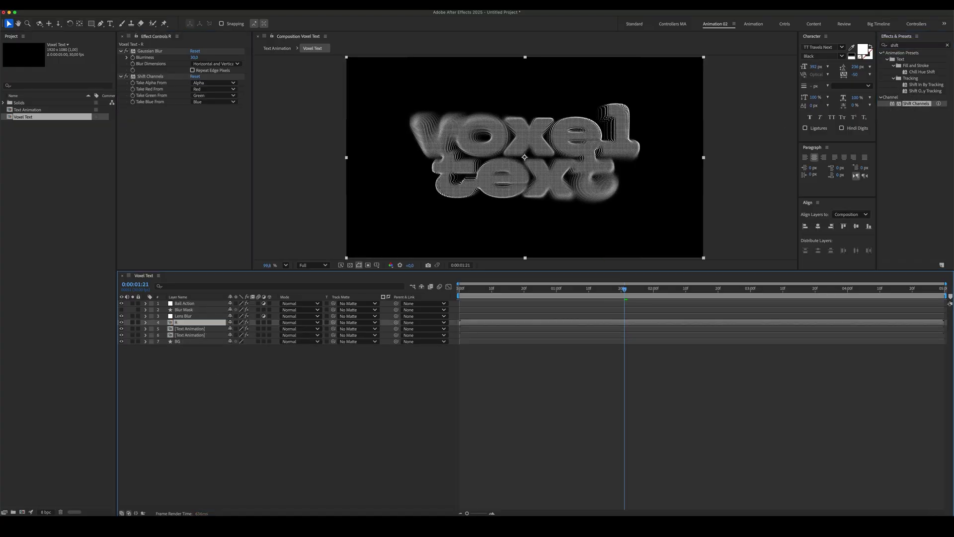
{"action": "left_click", "coordinate": [203, 328]}
{"action": "key", "text": "Return"}
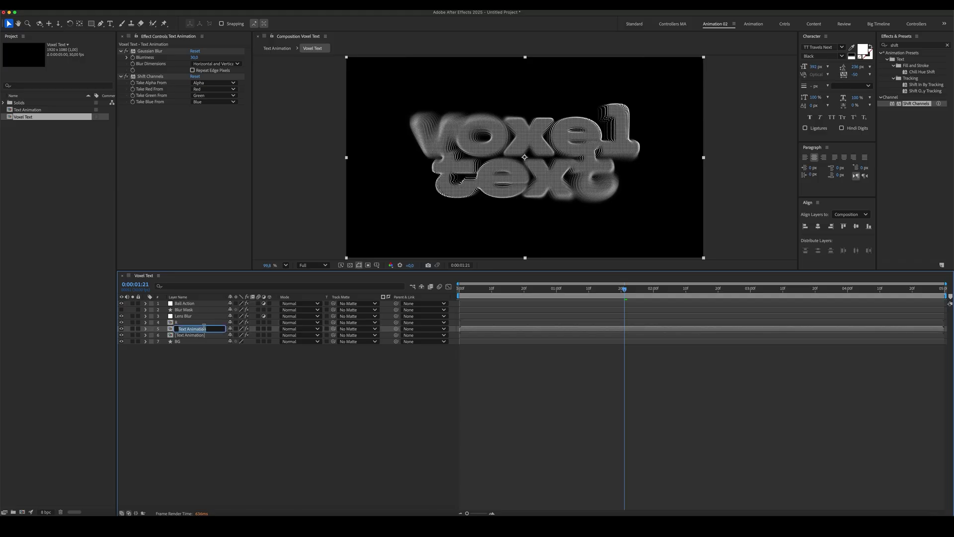
{"action": "type", "text": "G"}
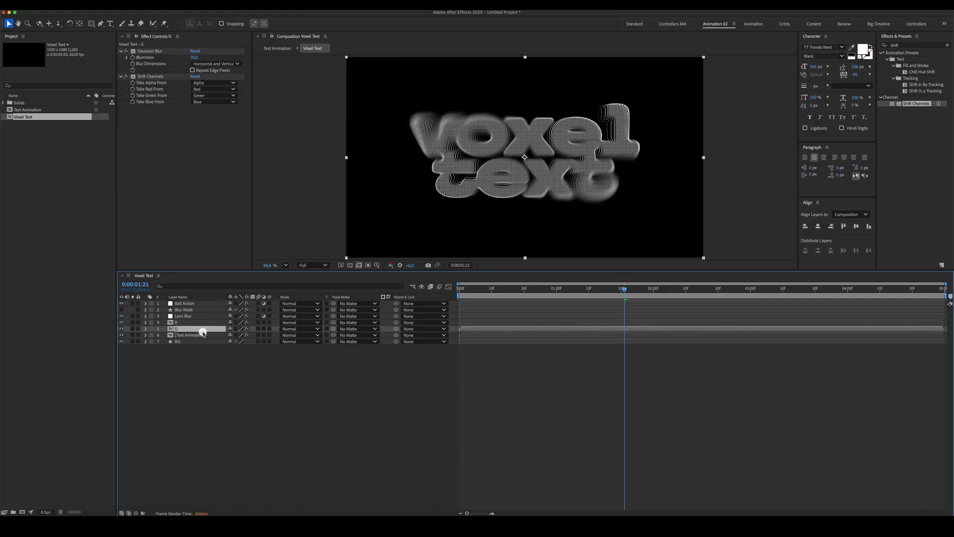
{"action": "left_click", "coordinate": [203, 335]}
{"action": "key", "text": "Return"}
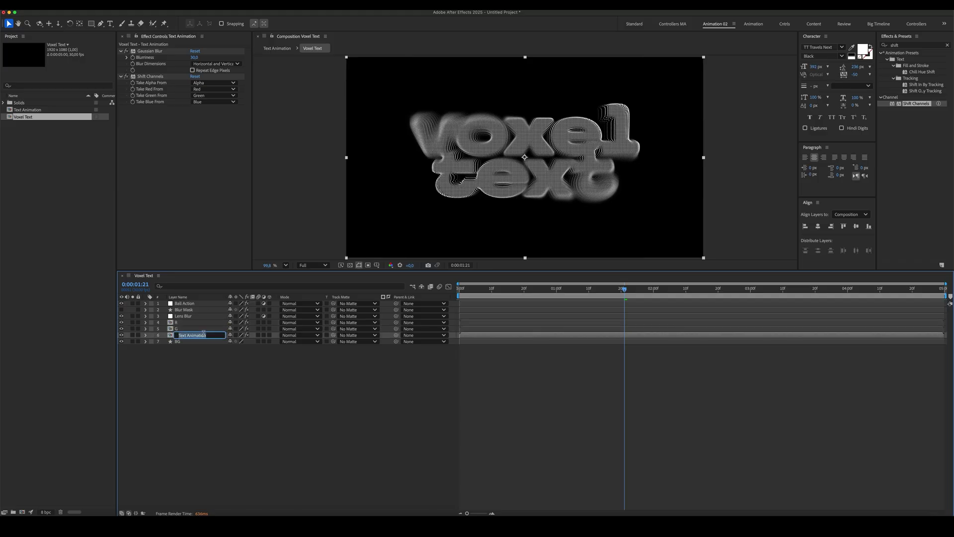
{"action": "type", "text": "B"}
{"action": "key", "text": "Return"}
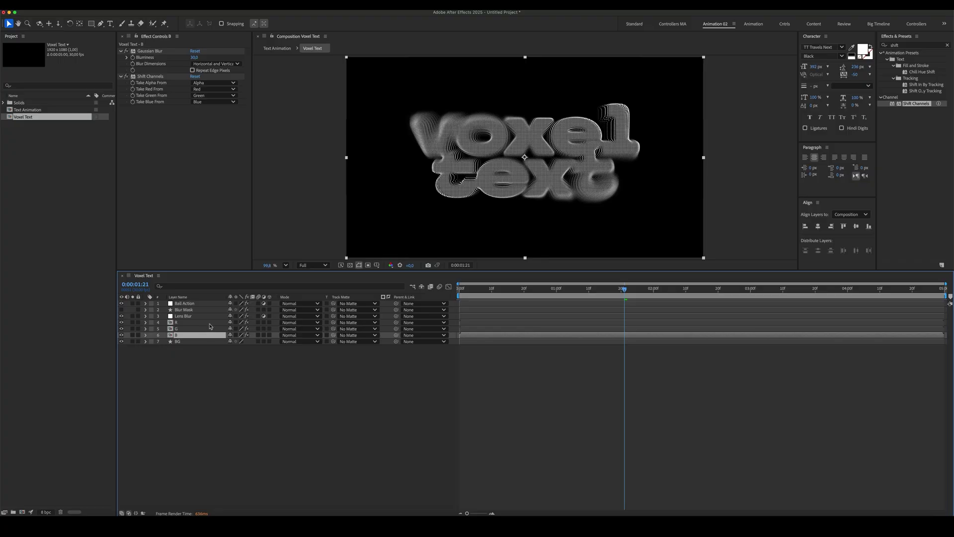
Step: Set the blending mode of the R, G and B layers to Add
{"action": "left_click", "coordinate": [210, 323], "text": "shift"}
{"action": "left_click", "coordinate": [290, 322]}
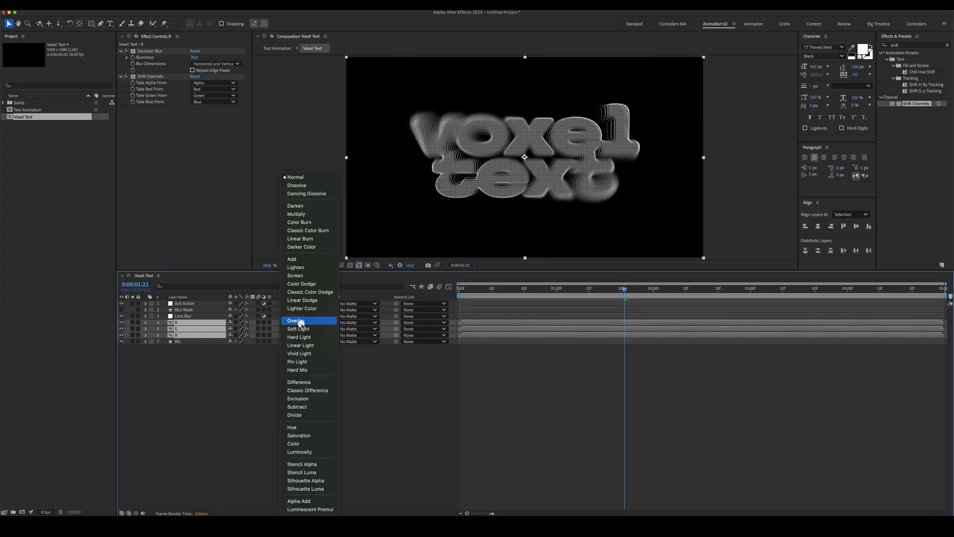
{"action": "left_click", "coordinate": [308, 259]}
{"action": "left_click", "coordinate": [224, 386]}
Step: On the R layer, set Take Green and Take Blue to Full Off
{"action": "left_click", "coordinate": [190, 322]}
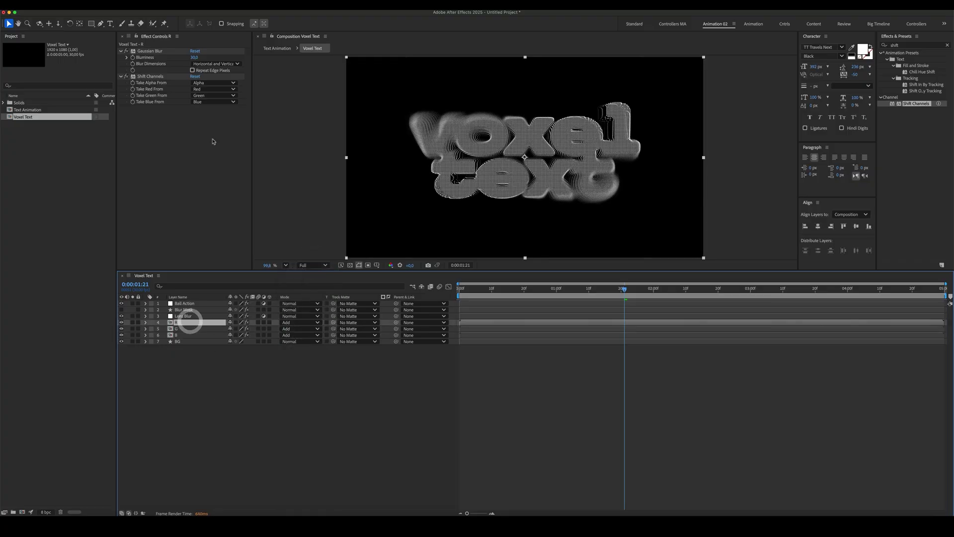
{"action": "left_click", "coordinate": [212, 96]}
{"action": "left_click", "coordinate": [207, 178]}
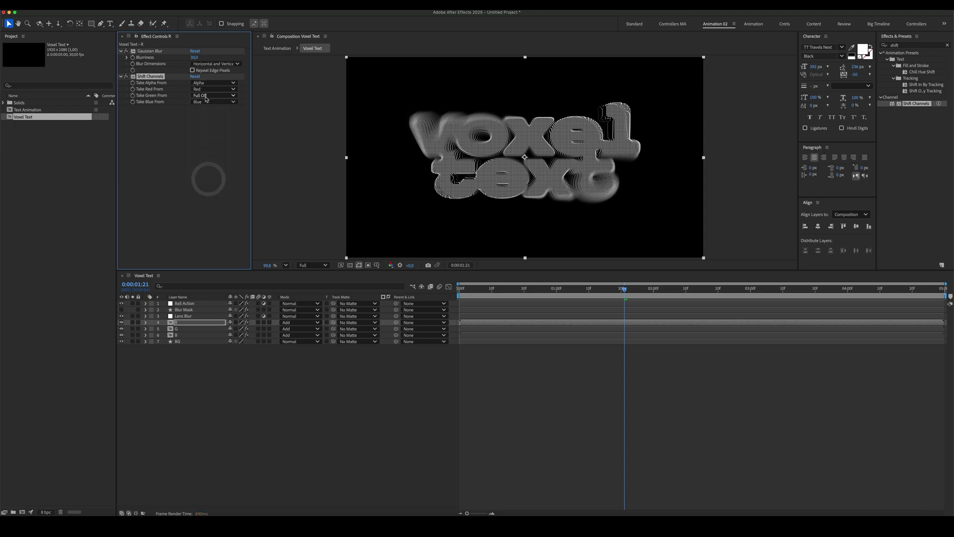
{"action": "left_click", "coordinate": [212, 102]}
{"action": "left_click", "coordinate": [208, 181]}
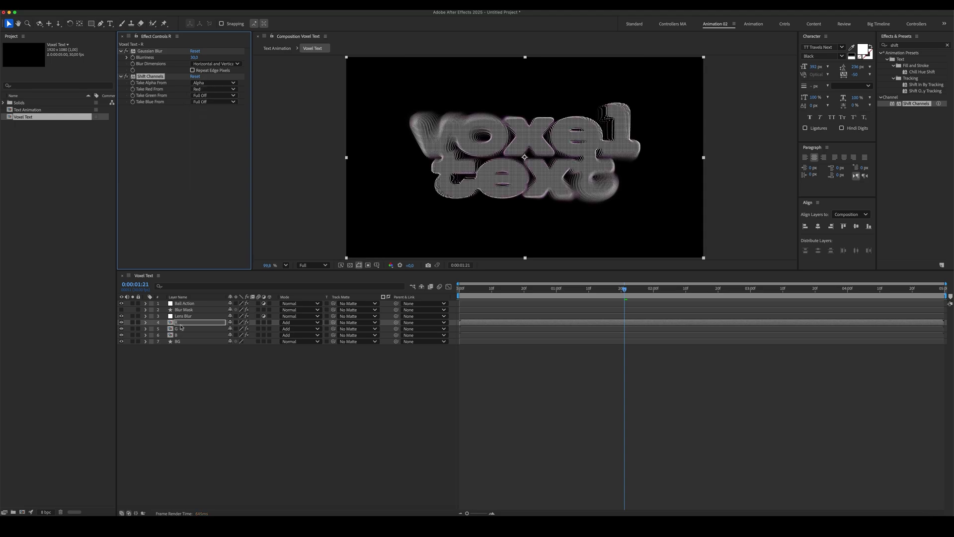
Step: On the G layer, set Take Red and Take Blue to Full Off
{"action": "left_click", "coordinate": [181, 328]}
{"action": "left_click", "coordinate": [212, 89]}
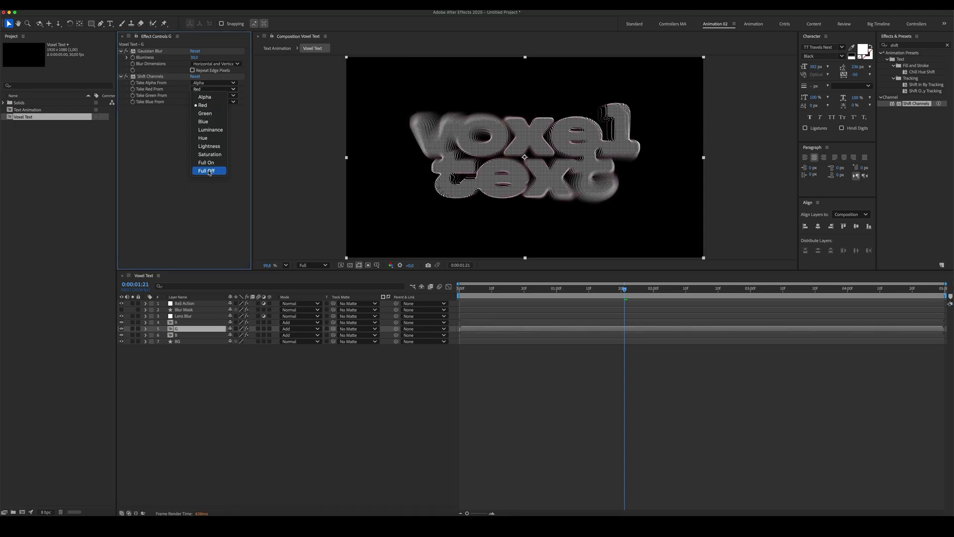
{"action": "left_click", "coordinate": [209, 171]}
{"action": "left_click", "coordinate": [212, 102]}
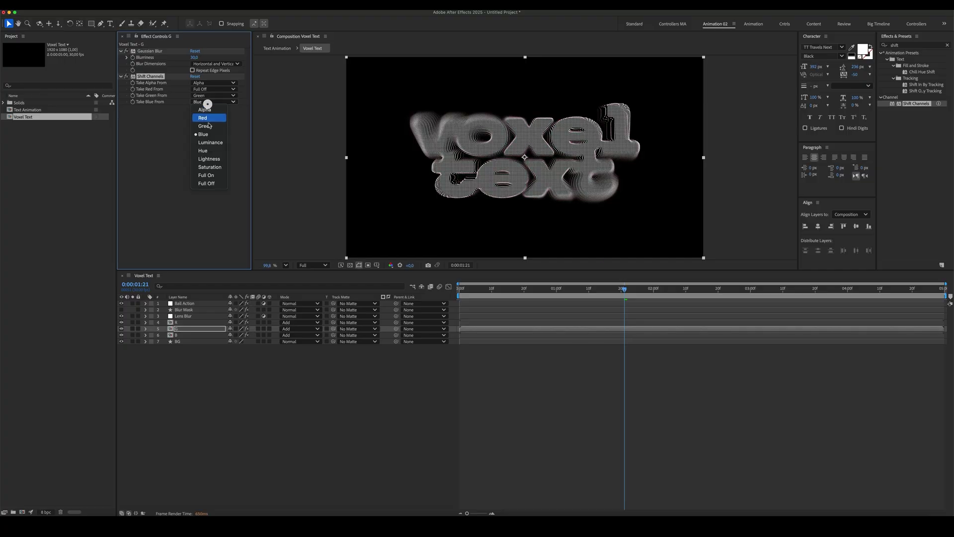
{"action": "left_click", "coordinate": [212, 184]}
Step: On the B layer, set Take Red and Take Green to Full Off
{"action": "left_click", "coordinate": [186, 335]}
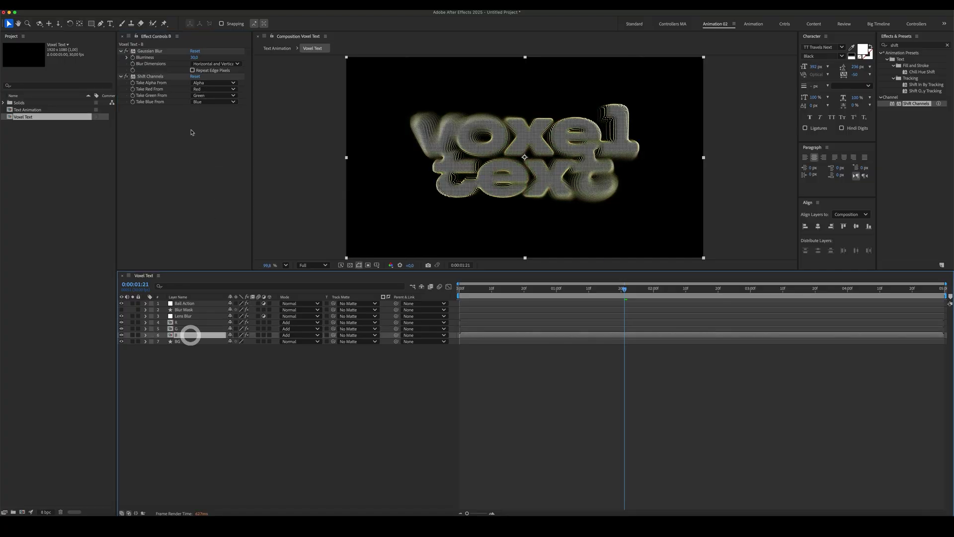
{"action": "left_click", "coordinate": [207, 90]}
{"action": "left_click", "coordinate": [221, 170]}
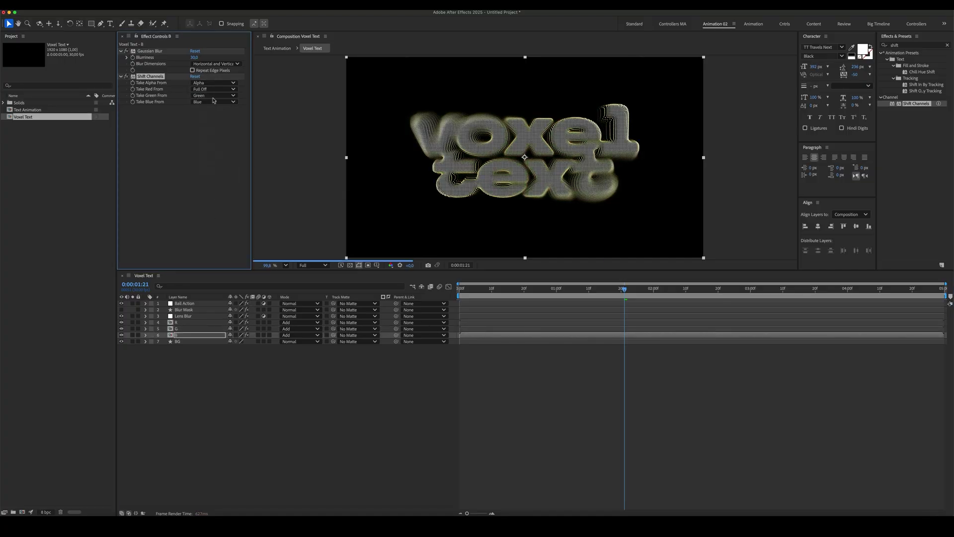
{"action": "left_click", "coordinate": [213, 96]}
{"action": "left_click", "coordinate": [217, 177]}
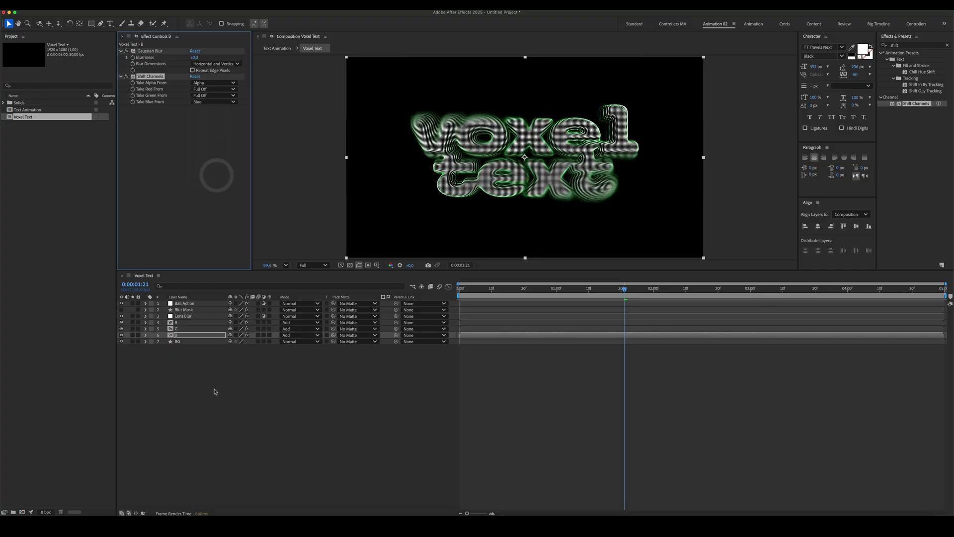
{"action": "left_click", "coordinate": [182, 322]}
Step: Nudge the R layer a few pixels right and the B layer left, then deselect
{"action": "key", "text": "shift+Left"}
{"action": "key", "text": "shift+Left"}
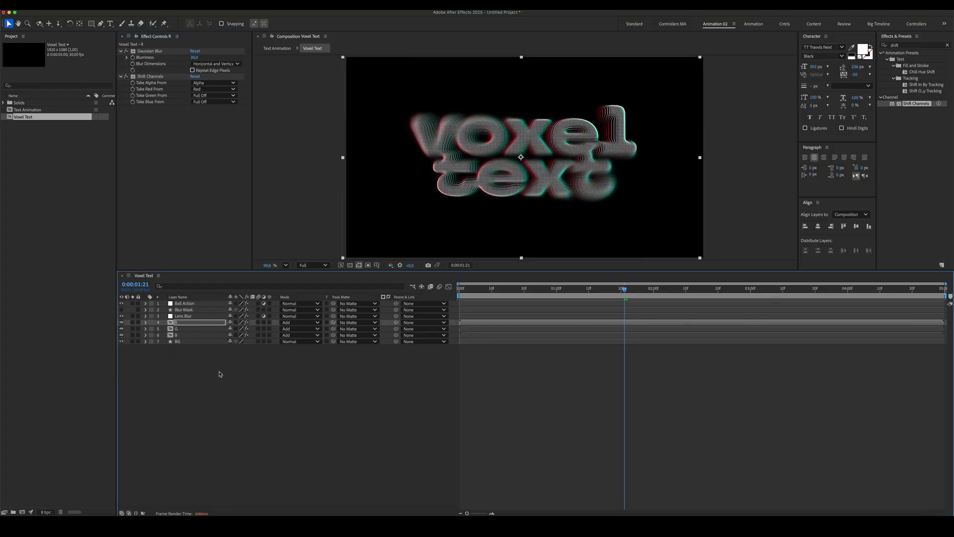
{"action": "key", "text": "shift+Right"}
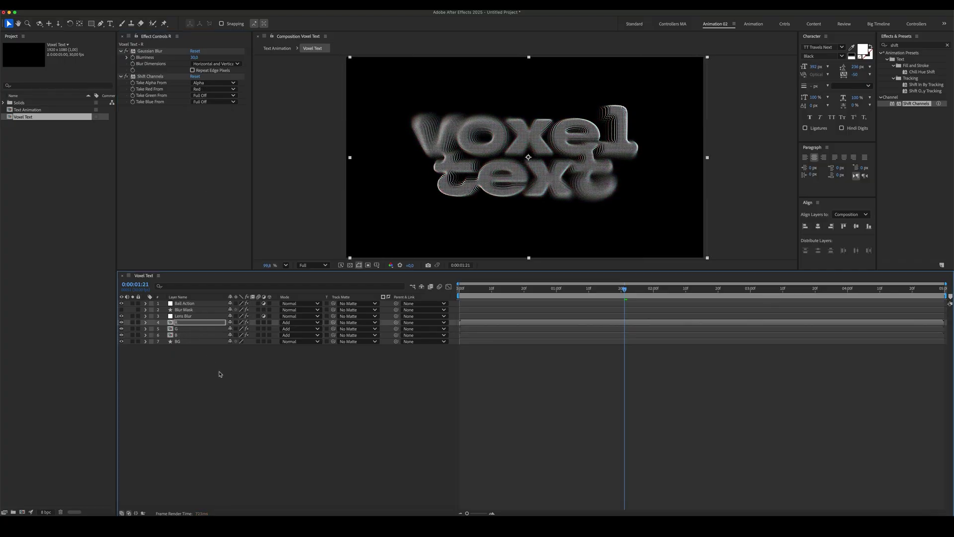
{"action": "key", "text": "shift+Right"}
{"action": "left_click", "coordinate": [180, 336]}
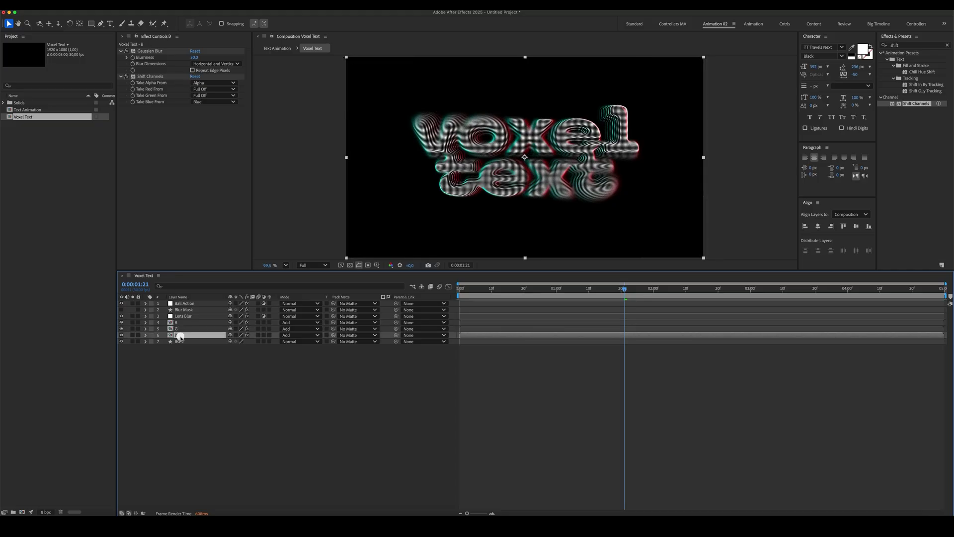
{"action": "key", "text": "shift+Left"}
{"action": "key", "text": "shift+Left"}
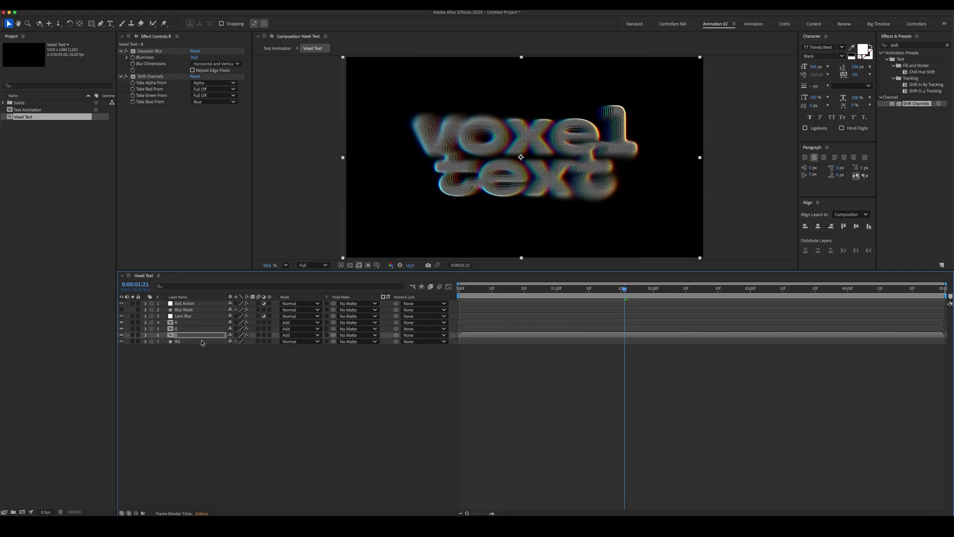
{"action": "left_click", "coordinate": [217, 376]}
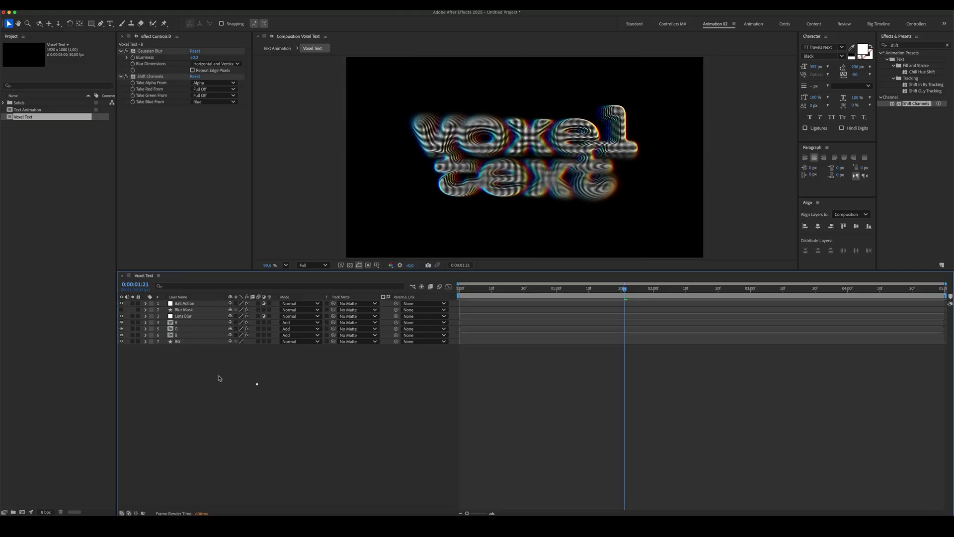
Step: Add a new adjustment layer named Glow on top
{"action": "right_click", "coordinate": [211, 373]}
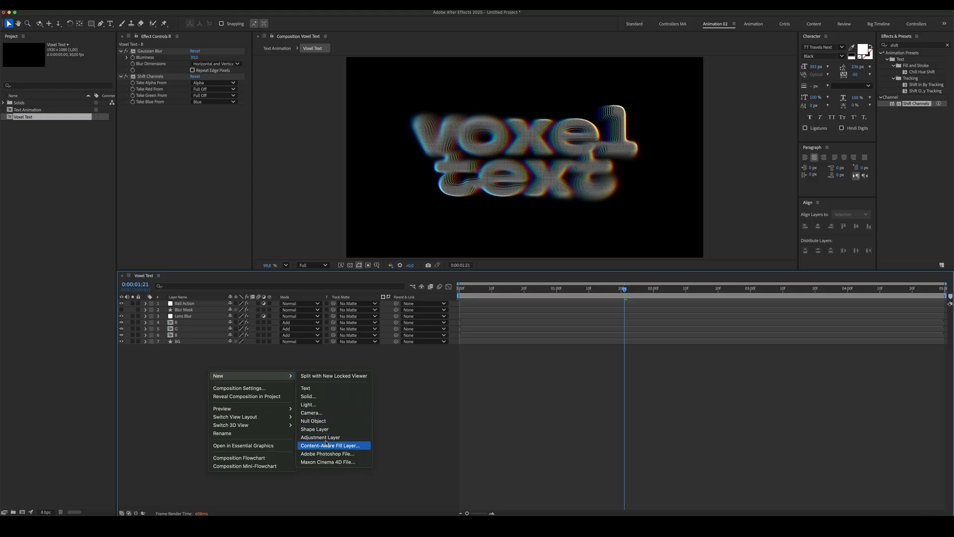
{"action": "left_click", "coordinate": [324, 437]}
{"action": "key", "text": "Return"}
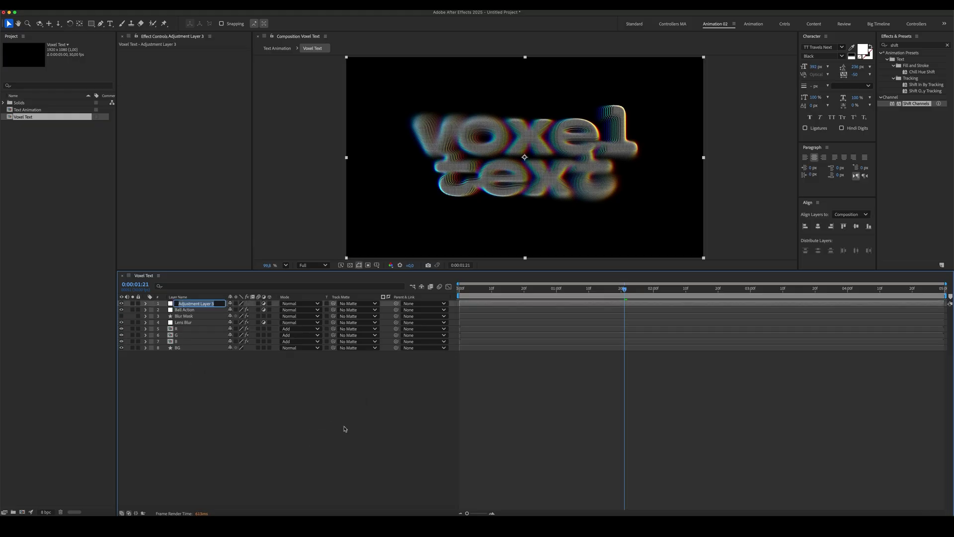
{"action": "type", "text": "Glow"}
{"action": "key", "text": "Return"}
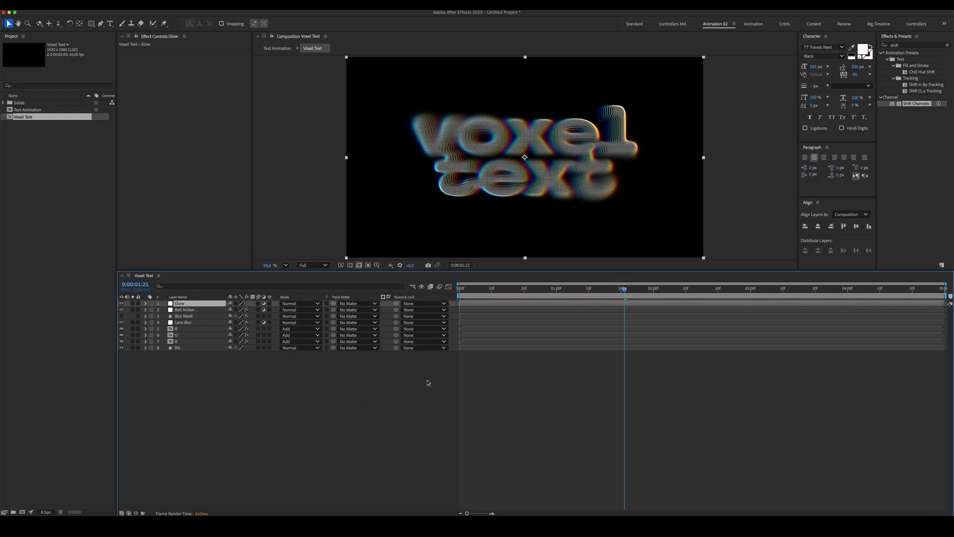
Step: Search for the Glow effect and apply it to the Glow layer
{"action": "double_click", "coordinate": [901, 45]}
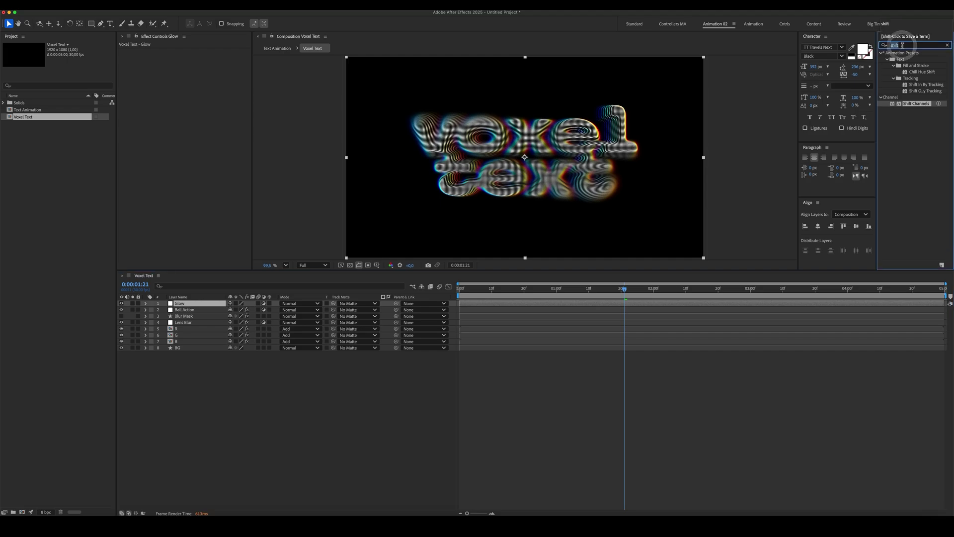
{"action": "type", "text": "glow"}
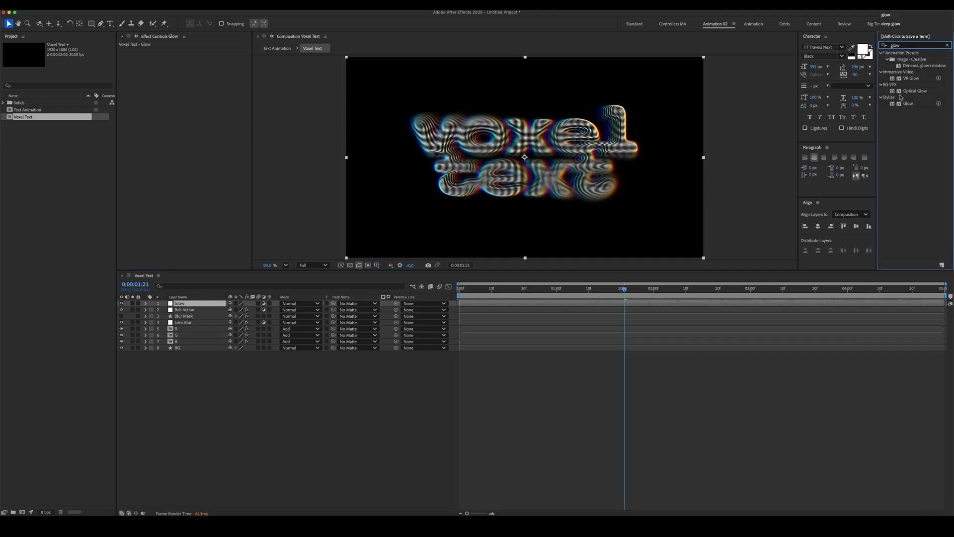
{"action": "left_click_drag", "start_coordinate": [908, 104], "coordinate": [196, 134]}
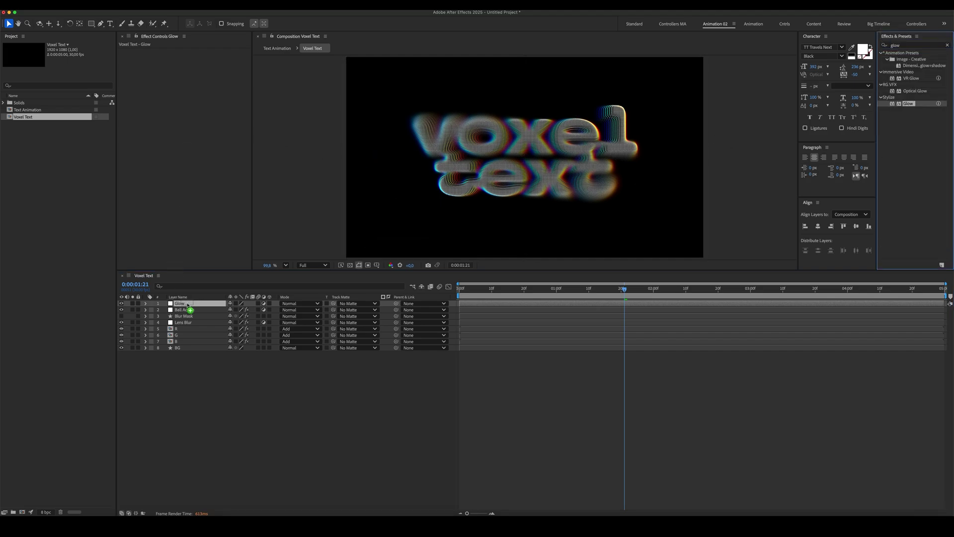
{"action": "left_click_drag", "start_coordinate": [176, 262], "coordinate": [183, 306]}
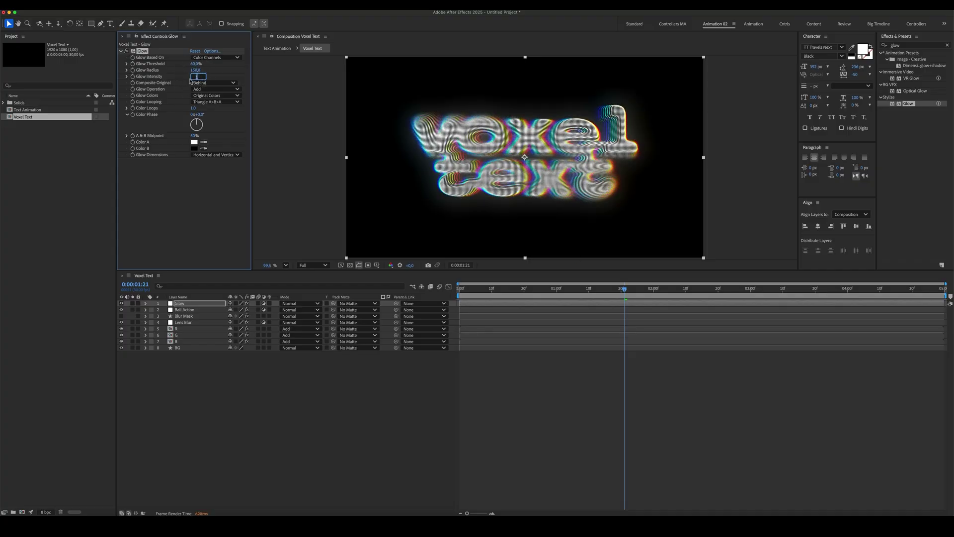
Step: Confirm glow intensity 0.2, then duplicate Glow as Glow 2 with radius 300
{"action": "key", "text": "Return"}
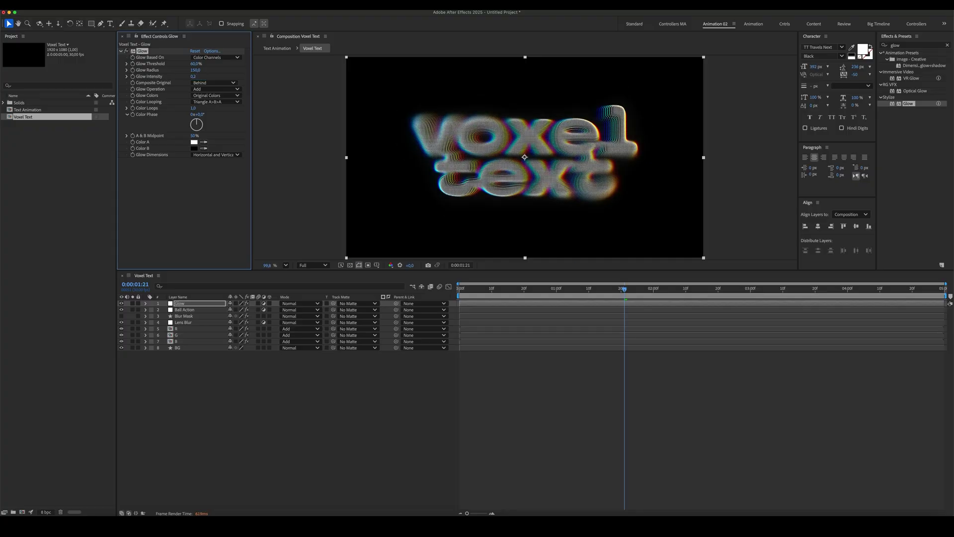
{"action": "key", "text": "ctrl+d"}
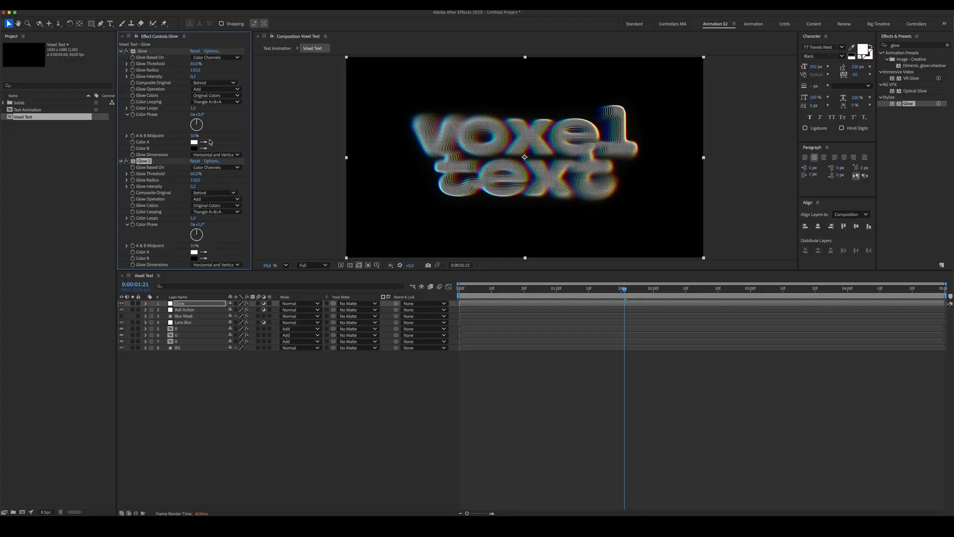
{"action": "left_click", "coordinate": [194, 180]}
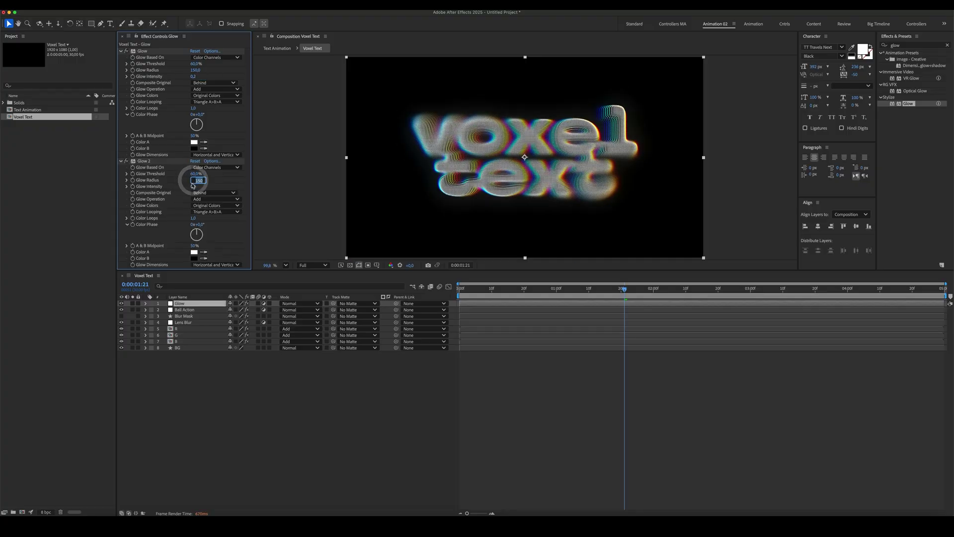
{"action": "type", "text": "300"}
{"action": "key", "text": "Return"}
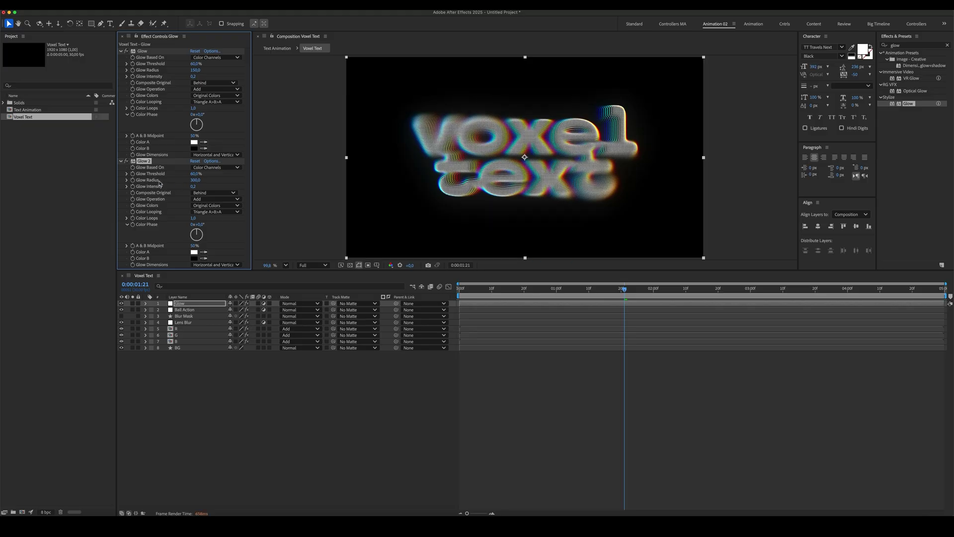
Step: Duplicate Glow 2 into a further glow copy, then deselect the Glow layer
{"action": "left_click", "coordinate": [146, 160]}
{"action": "key", "text": "ctrl+d"}
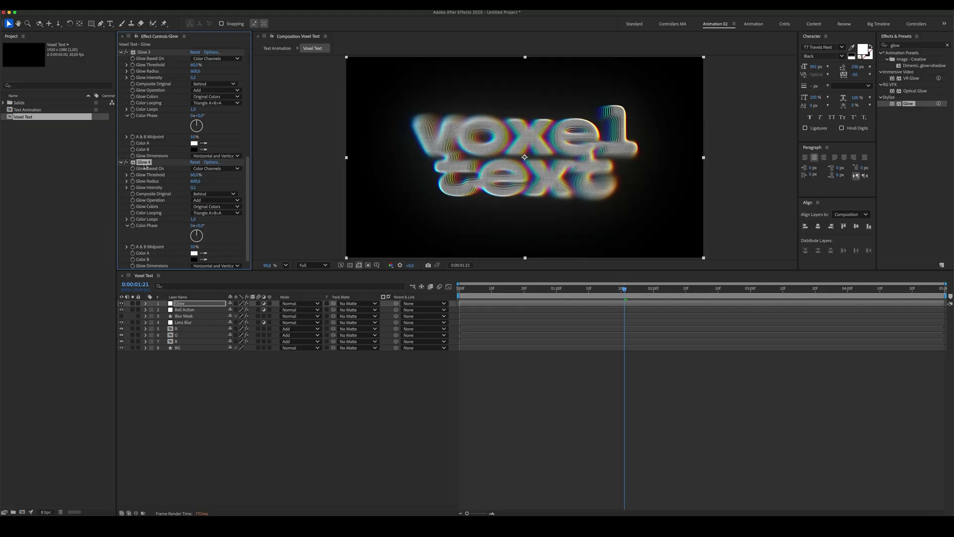
{"action": "left_click", "coordinate": [303, 430]}
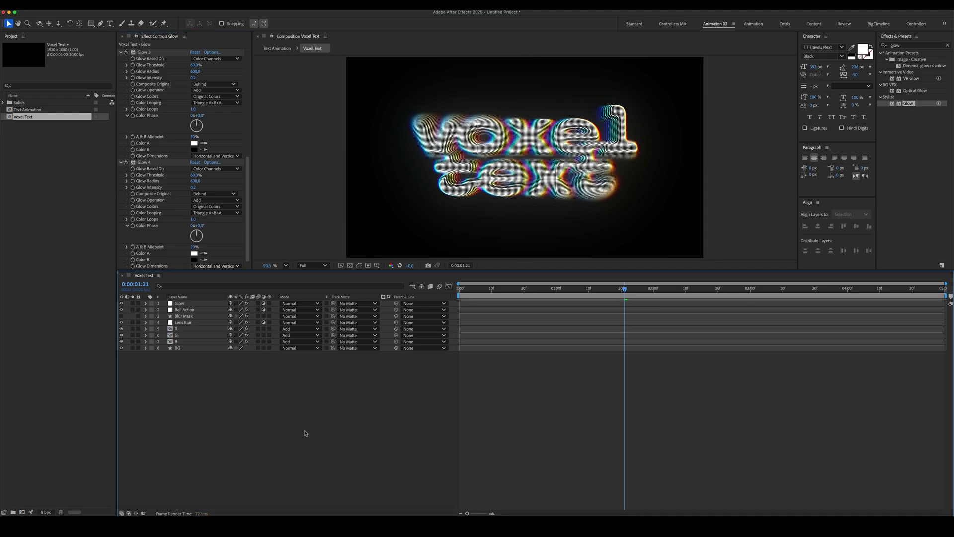
Step: Start preview playback of the Voxel Text composition from its first frame
{"action": "key", "text": "space"}
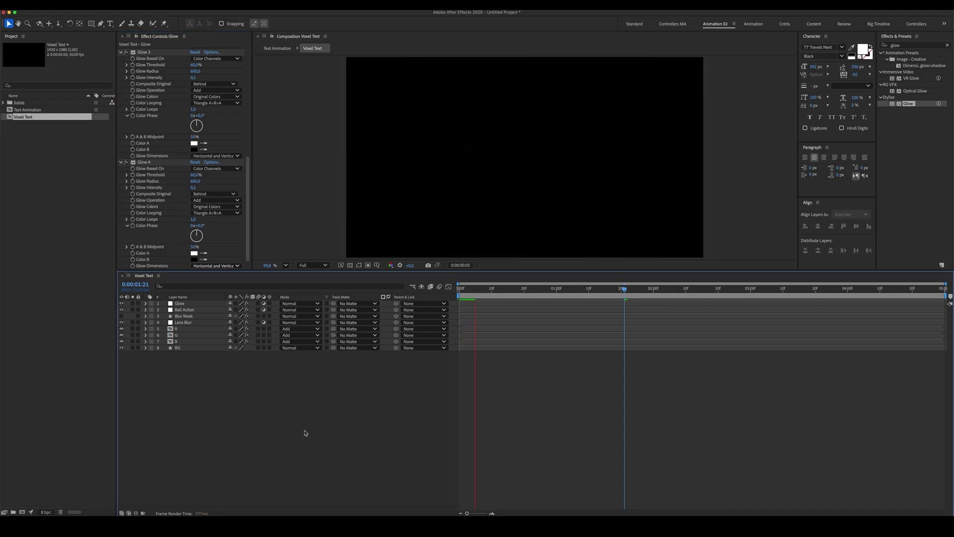